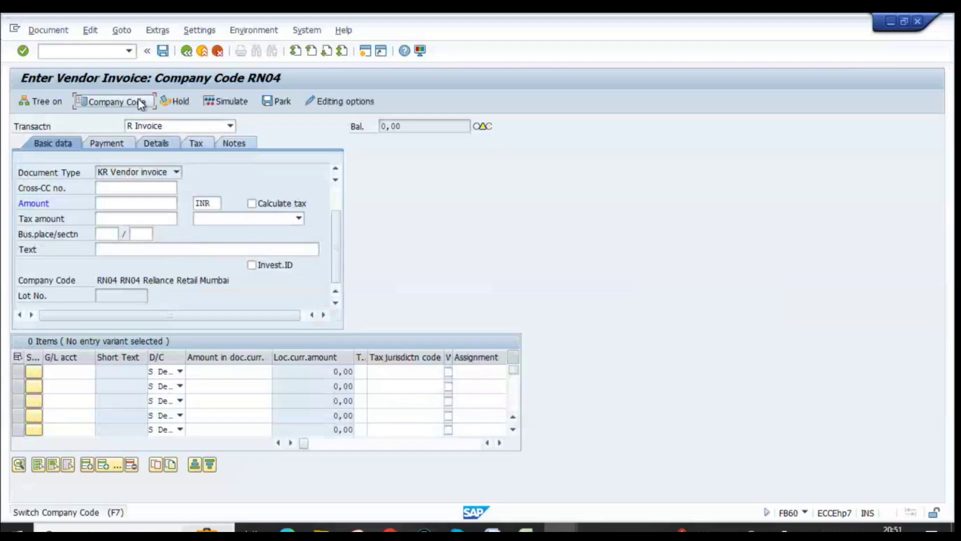
- Switch the vendor invoice entry to company code RN01
left_click(142, 103)
type("Rn01")
key("Return")
- Set the invoice header text to "Inter-company Vendor invoice" and confirm the header data
left_click(150, 295)
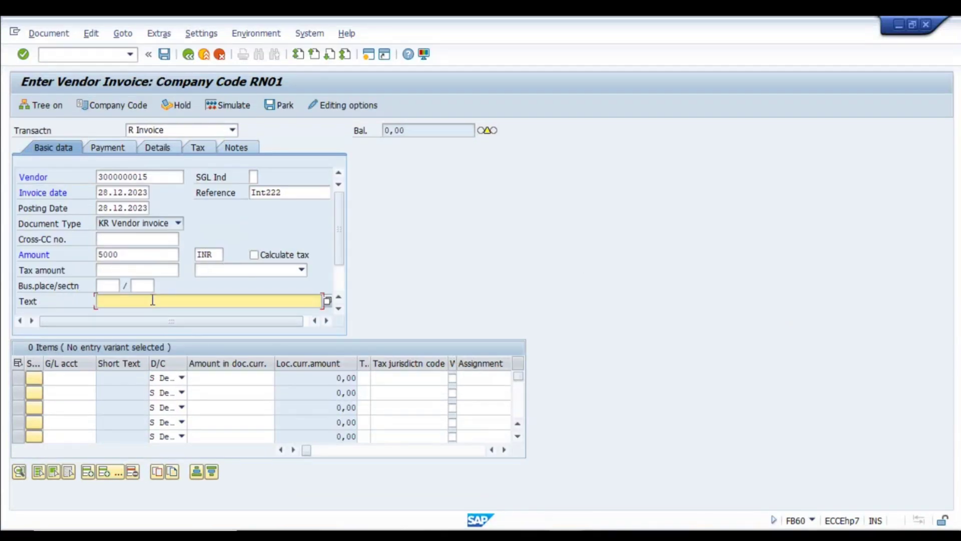
type("Inter-company Vendor invoice")
key("Return")
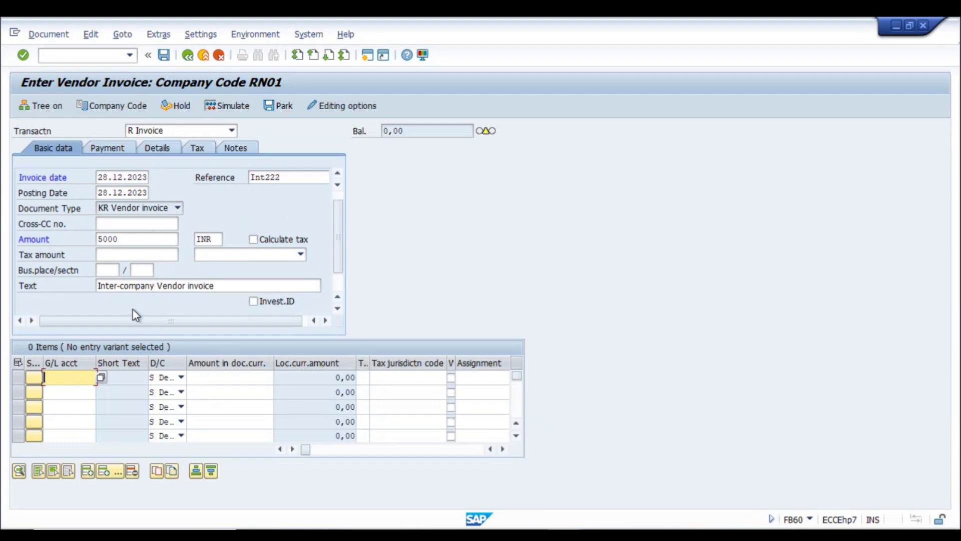
key("Return")
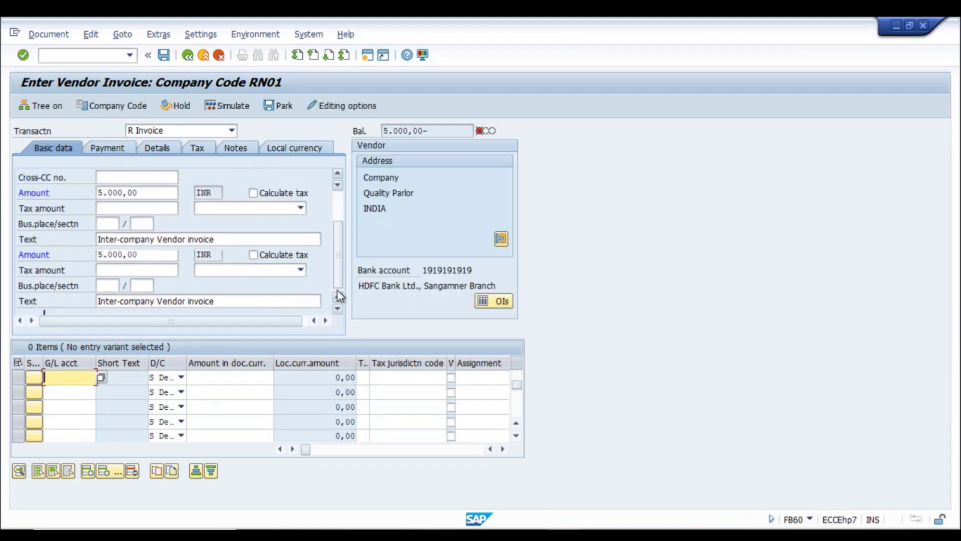
- Look up the G/L accounts of company code RN02 and pick Labour Charges (42200002) for the first item line
left_click(102, 377)
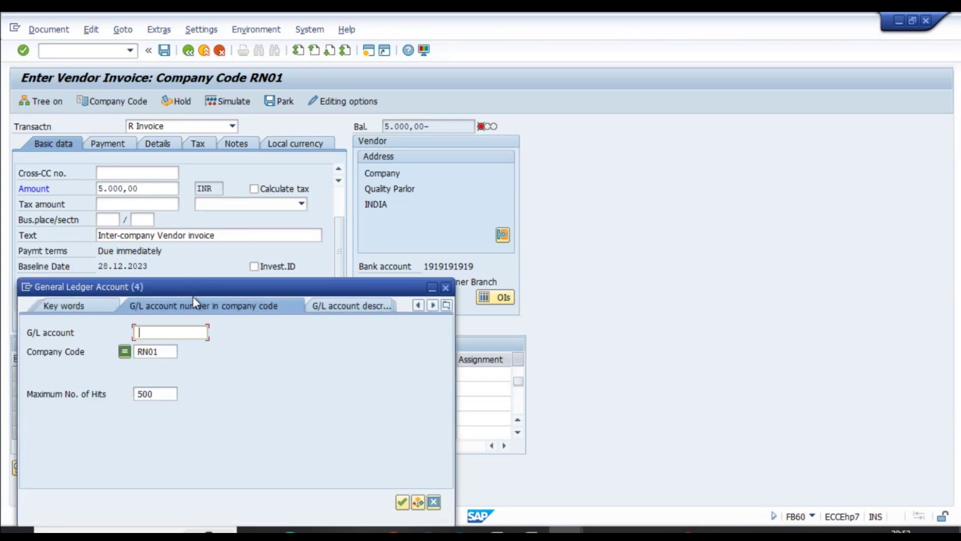
left_click_drag(186, 287, 545, 254)
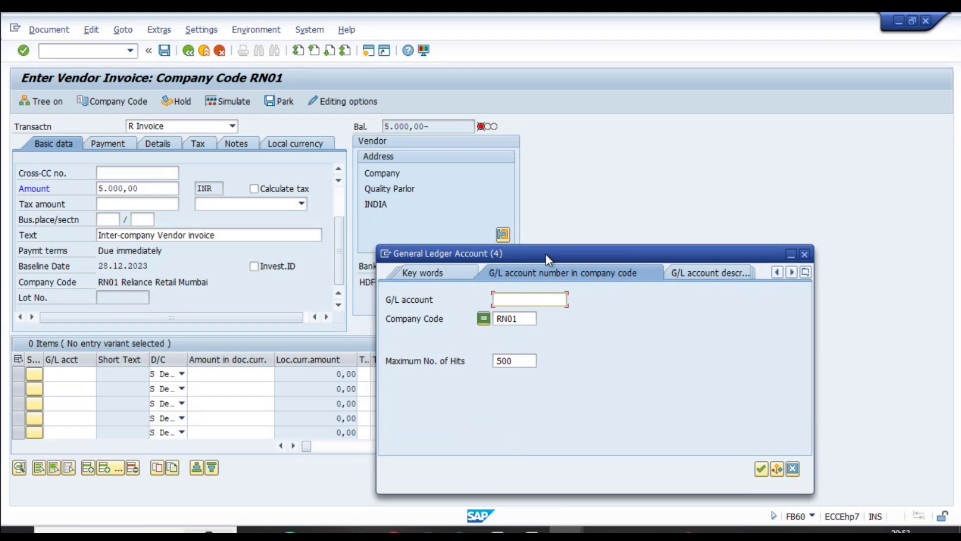
left_click(535, 319)
type("2")
key("Return")
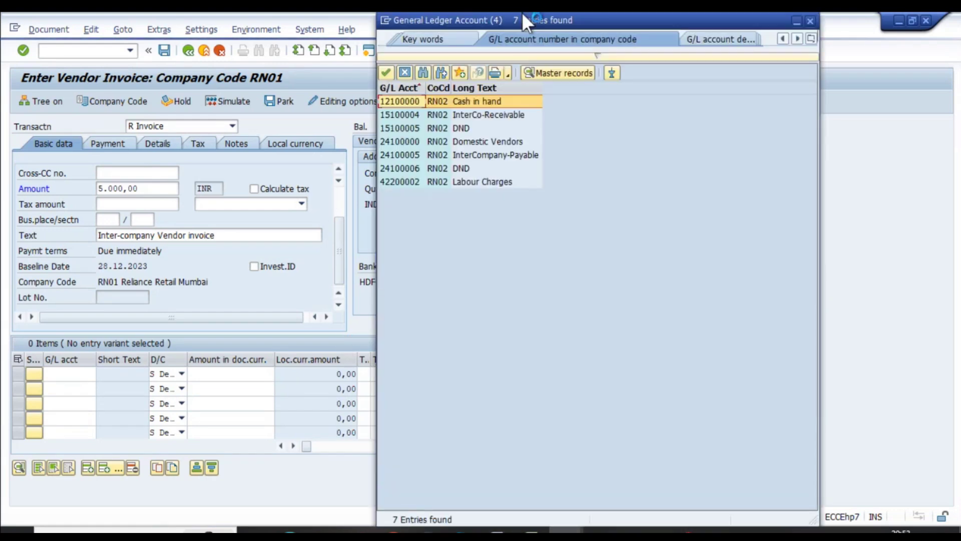
double_click(431, 178)
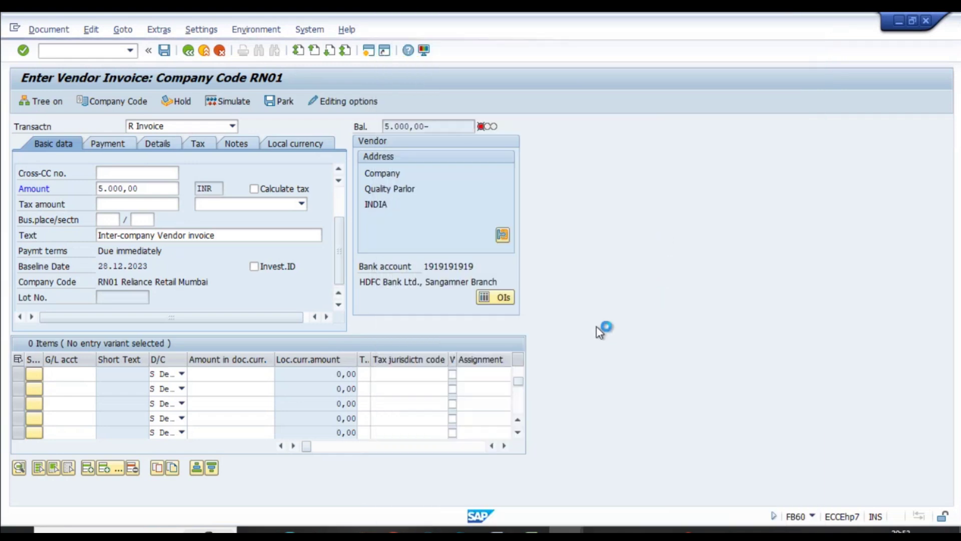
- Set the document currency amount of the Labour Charges line to 5000
left_click(235, 373)
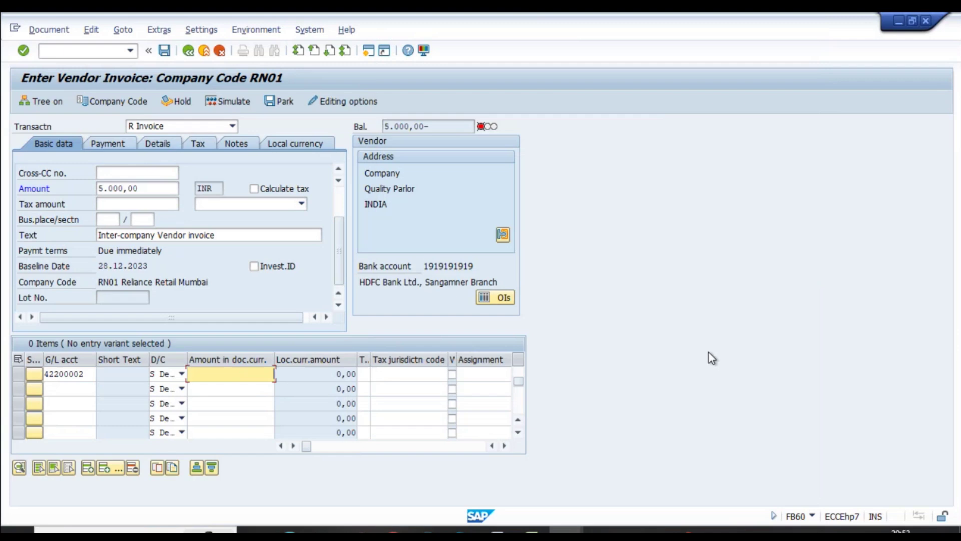
type("5000")
key("Tab")
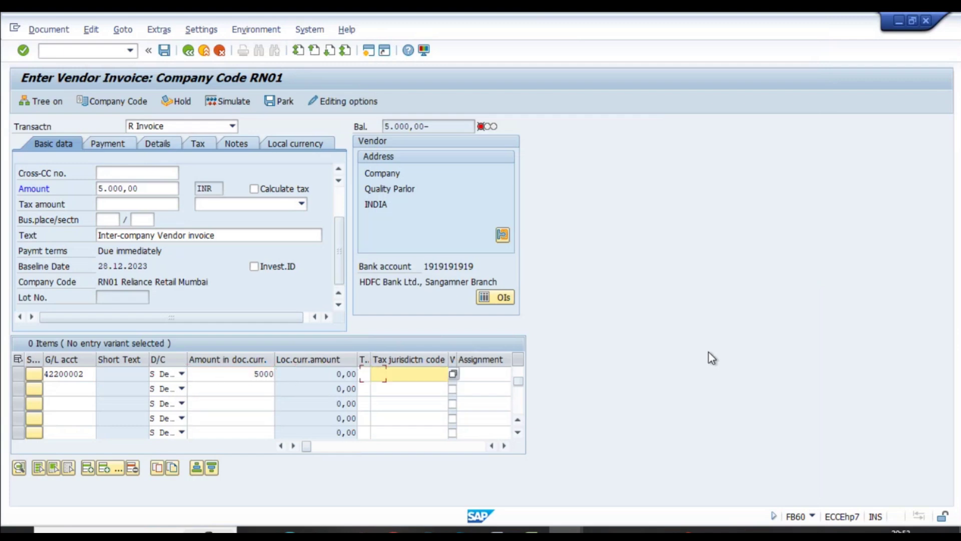
- Check the company code, G/L account and cost center fields of the first item line
key("Tab")
key("Tab")
key("Tab")
key("Tab")
key("Tab")
key("Tab")
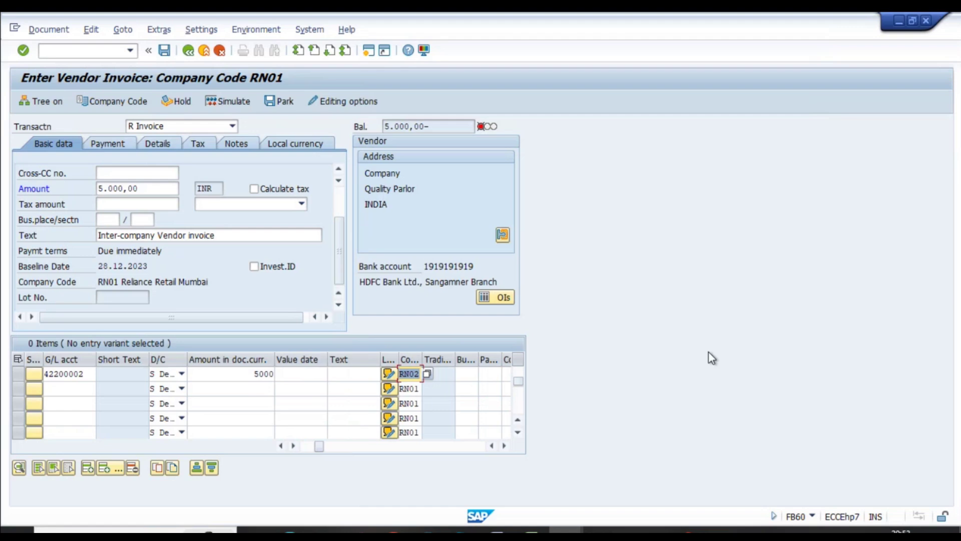
key("Tab")
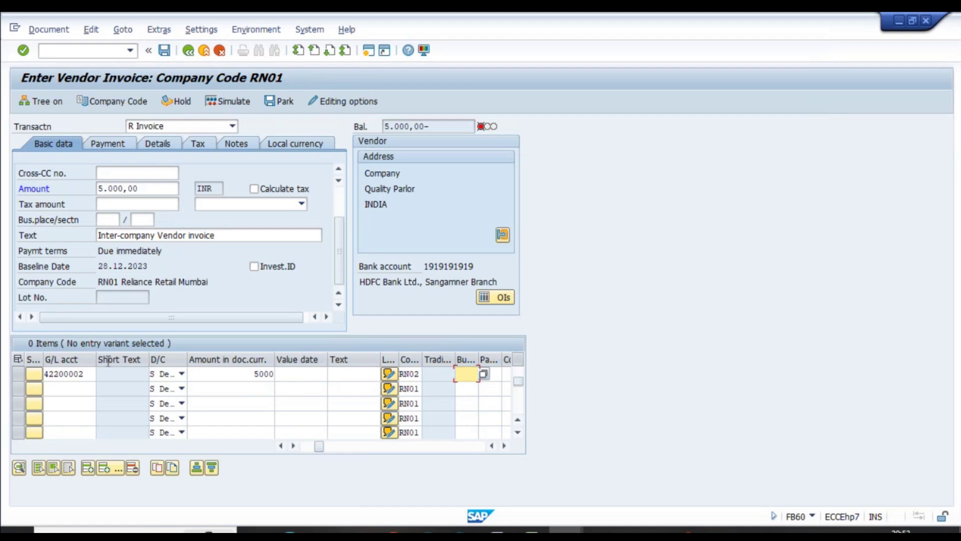
left_click_drag(87, 376, 28, 382)
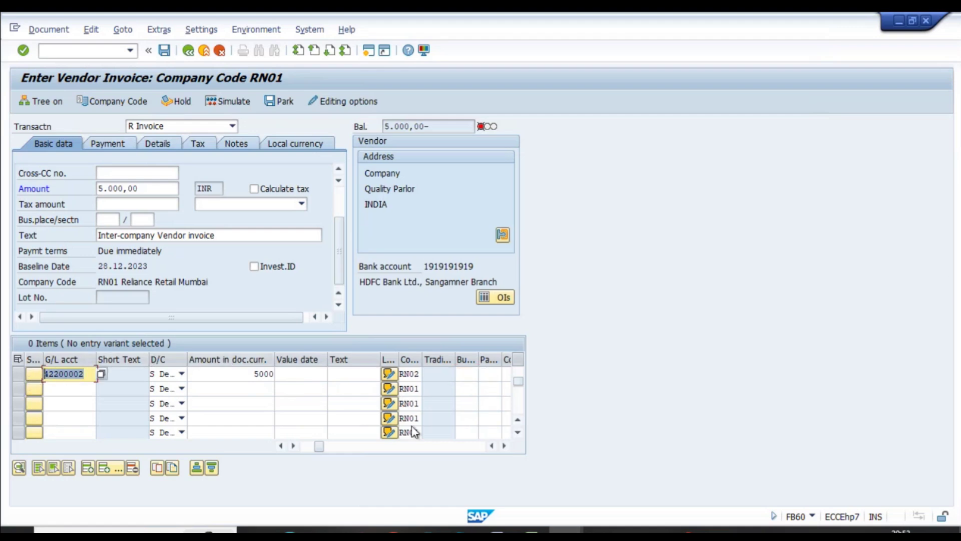
left_click(506, 374)
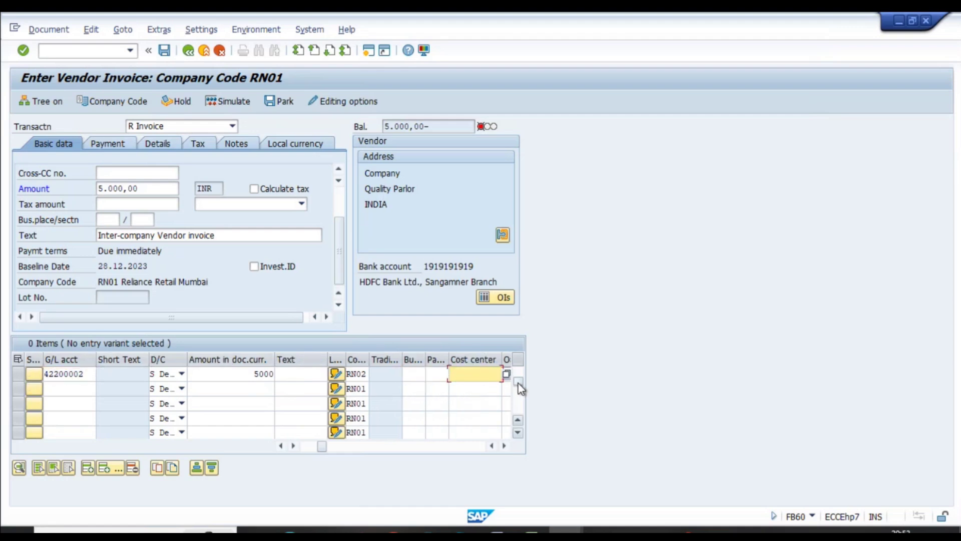
left_click(507, 374)
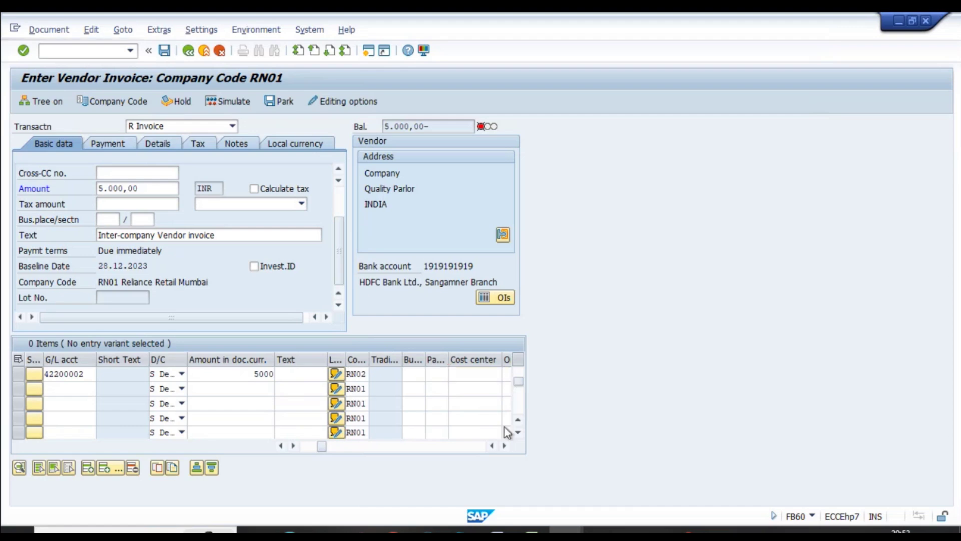
- Switch to the Excel worksheet Sheet2 and enter Vendor with Cr beside it in row 3918
left_click(838, 353)
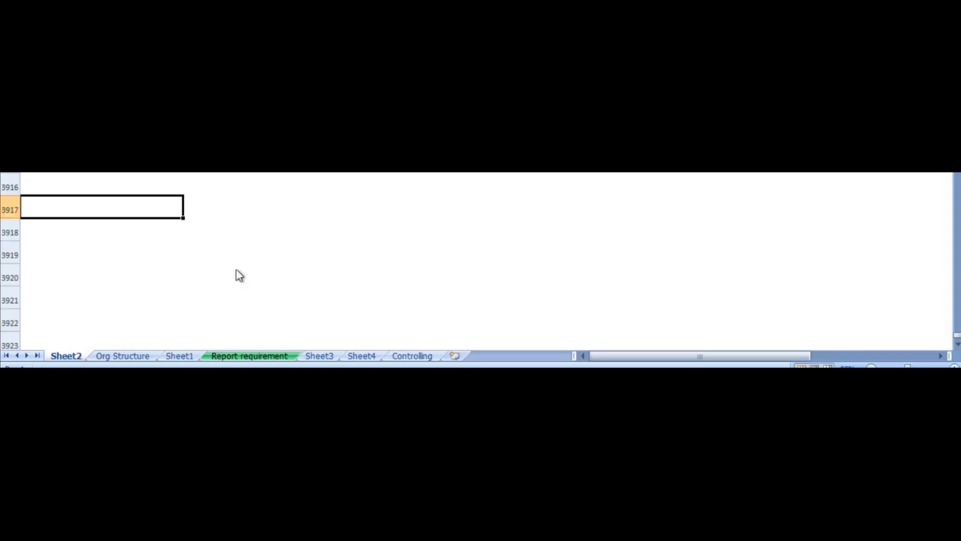
left_click(245, 230)
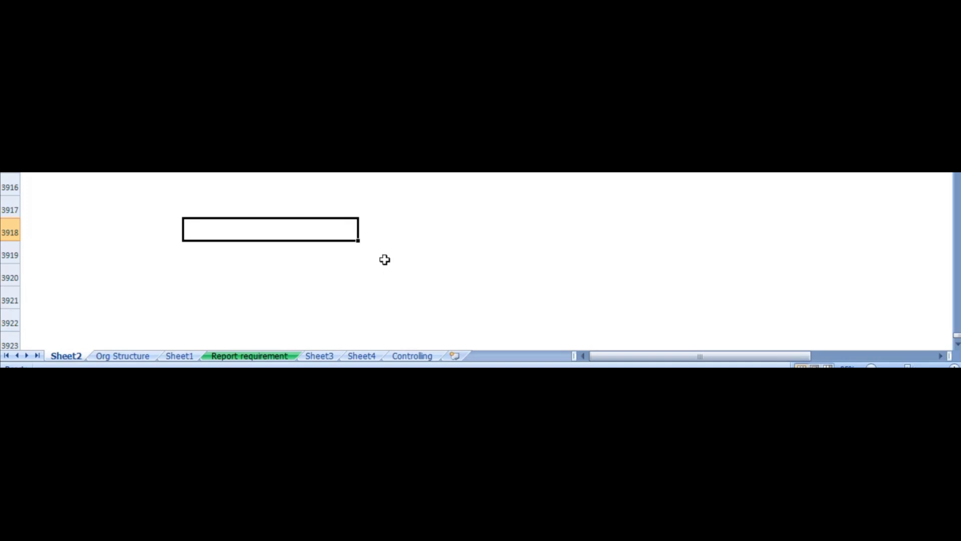
type("Vendor")
key("Tab")
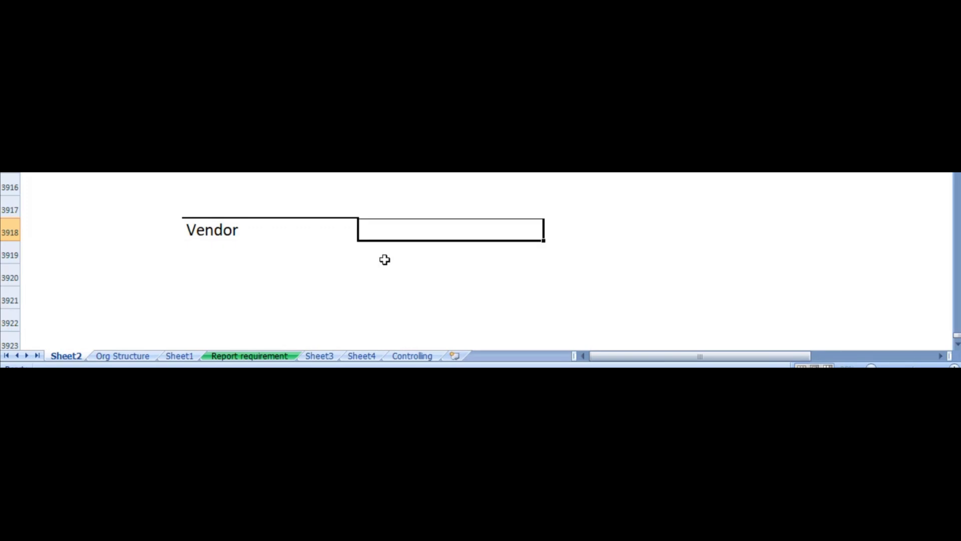
type("Cr")
key("Return")
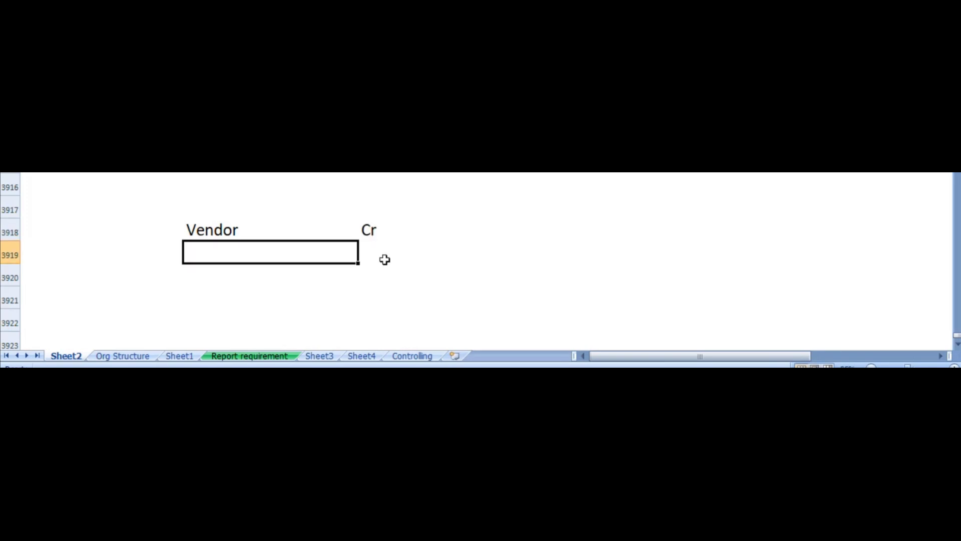
- Add Labour charges with Dr beside it in the row below Vendor
type("Labout")
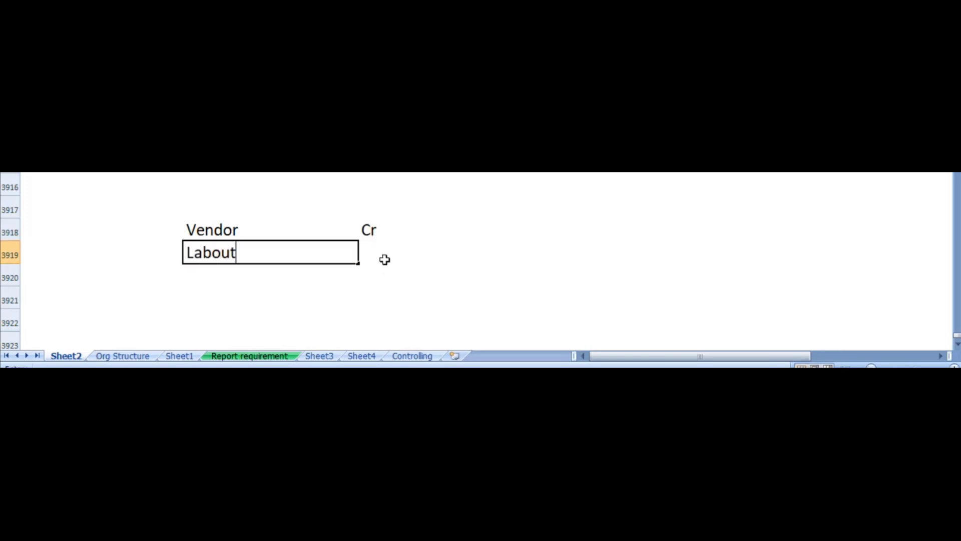
key("BackSpace")
key("BackSpace")
type("r charges")
key("Tab")
type("Dr")
key("Return")
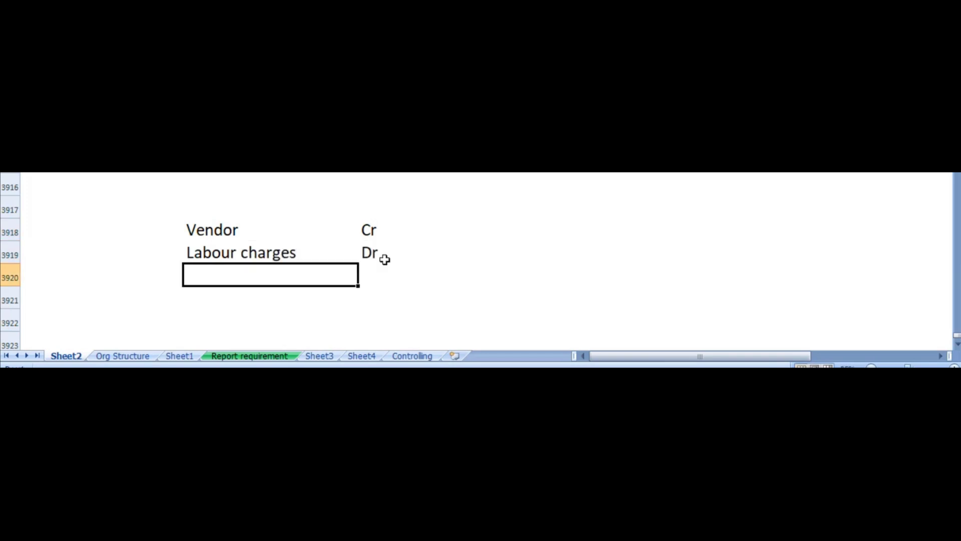
- Enter company code RN01 for the Vendor entry and RN02 for the Labour charges entry
left_click(221, 250)
left_click(313, 228)
left_click(446, 228)
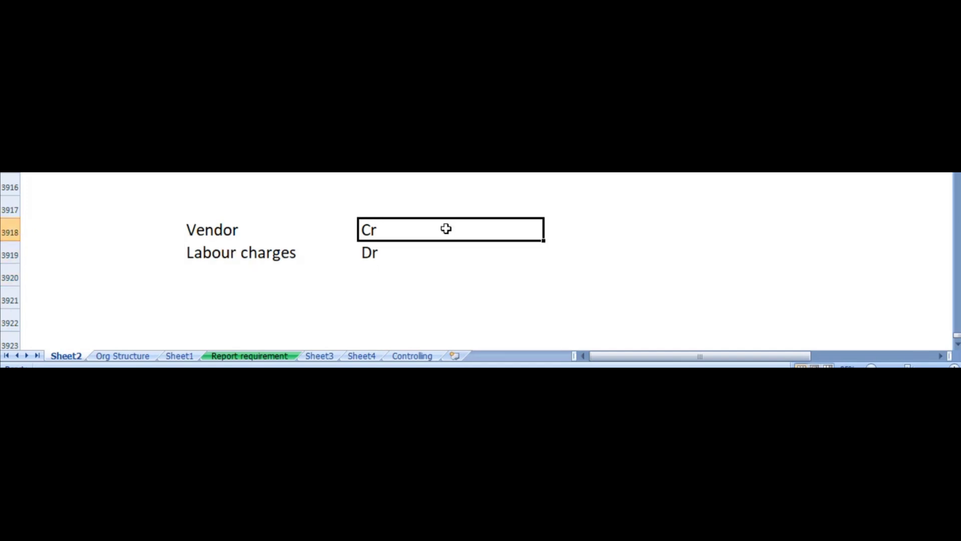
left_click(579, 226)
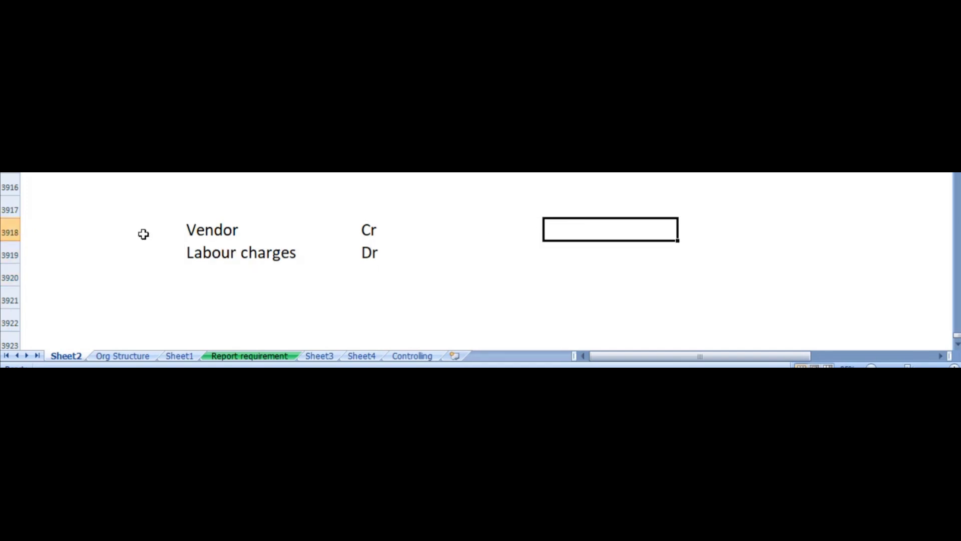
type("R")
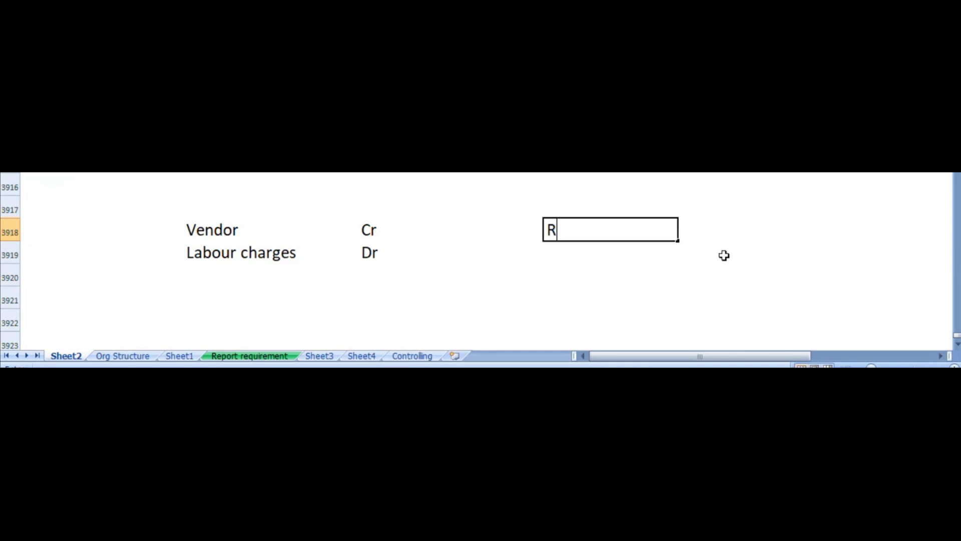
type("N01")
key("Return")
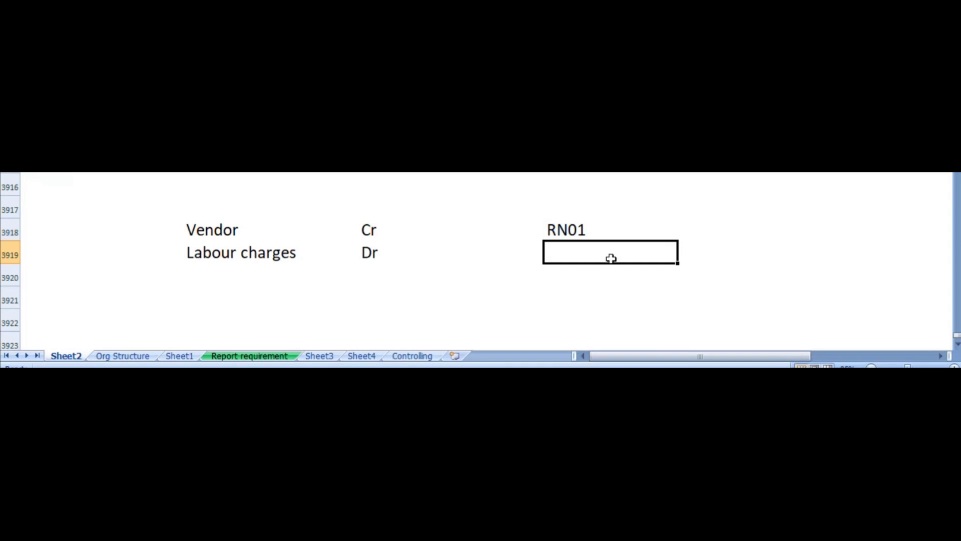
type("RN02")
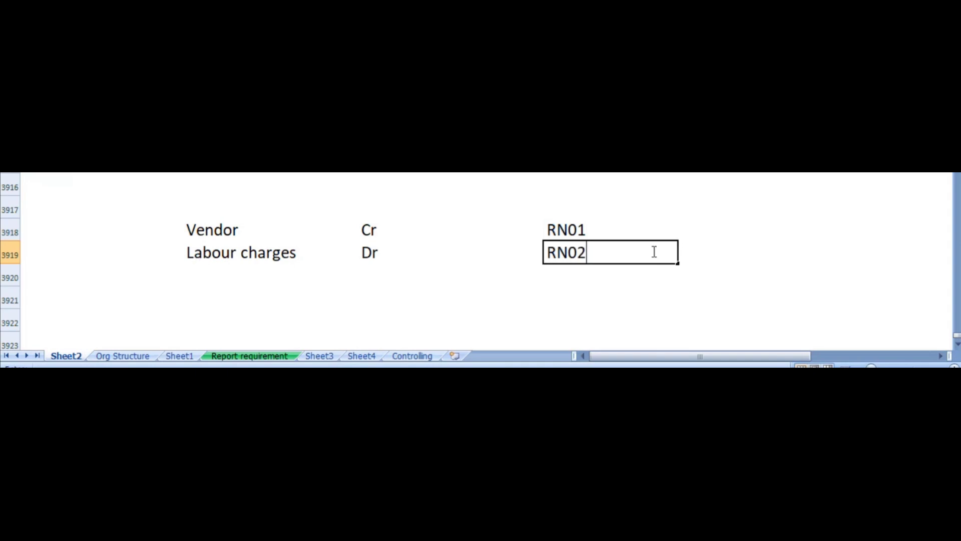
key("Return")
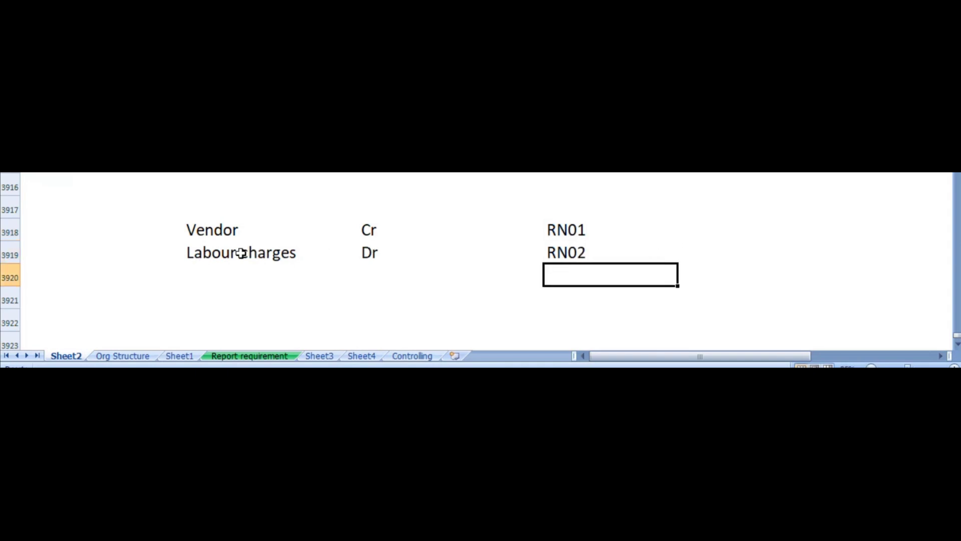
- Move the Labour charges entry with its Dr and RN02 cells down two rows to row 3921
left_click_drag(236, 252, 580, 253)
key("ctrl+x")
key("Down")
key("Down")
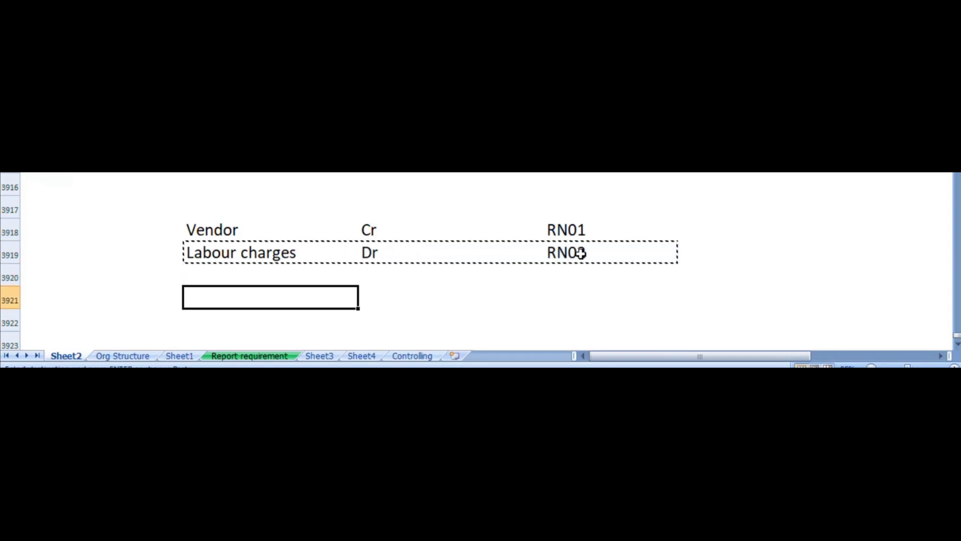
key("ctrl+v")
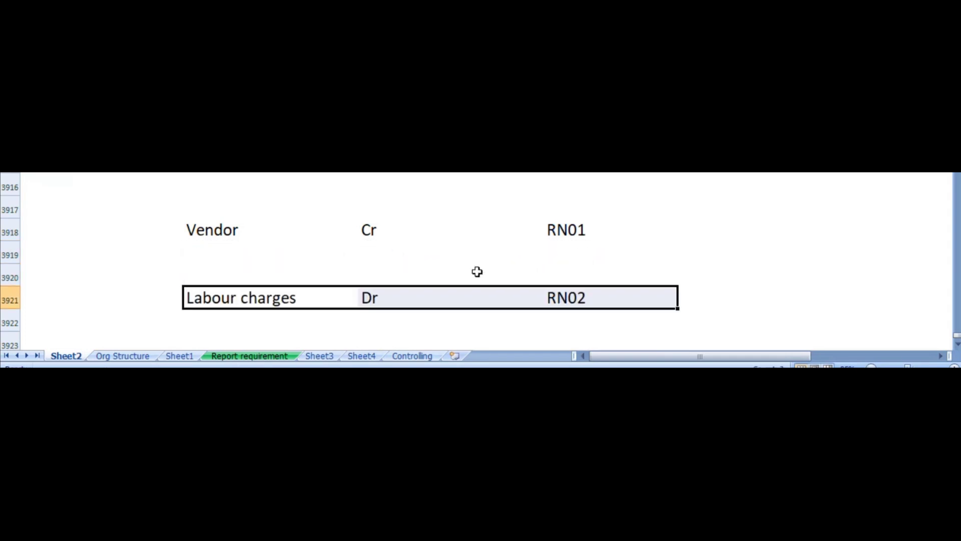
scroll(476, 271, "down", 1)
left_click(512, 273)
left_click(251, 229)
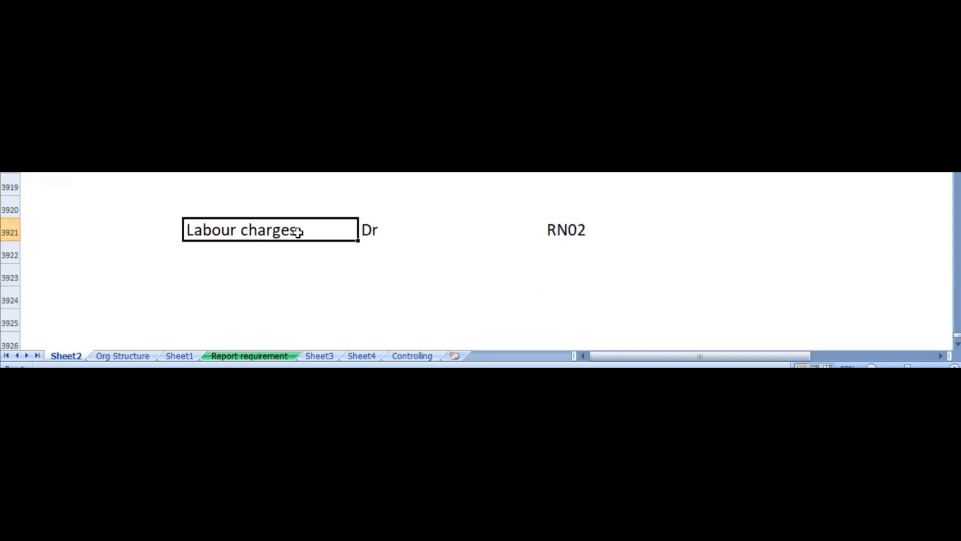
left_click(555, 230)
left_click_drag(219, 229, 565, 230)
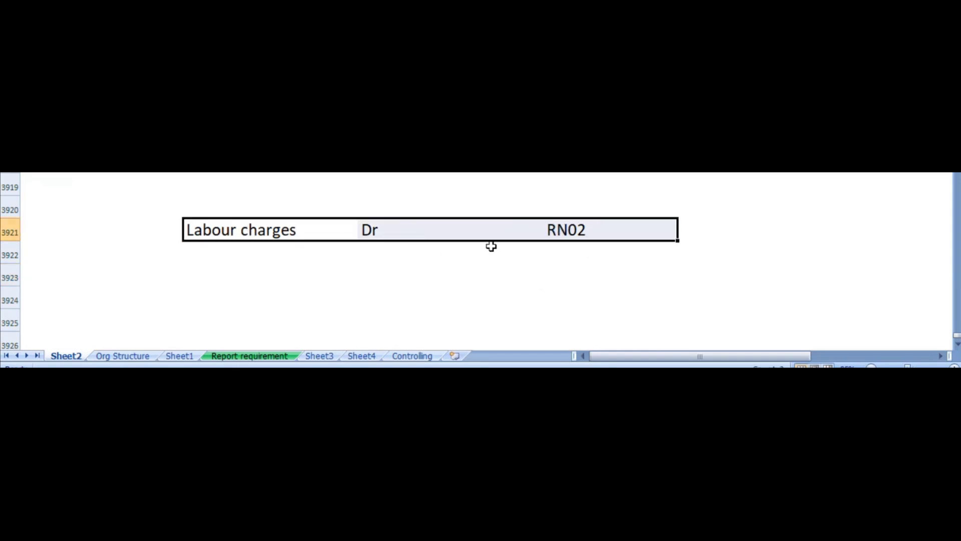
left_click(568, 234)
left_click(565, 255)
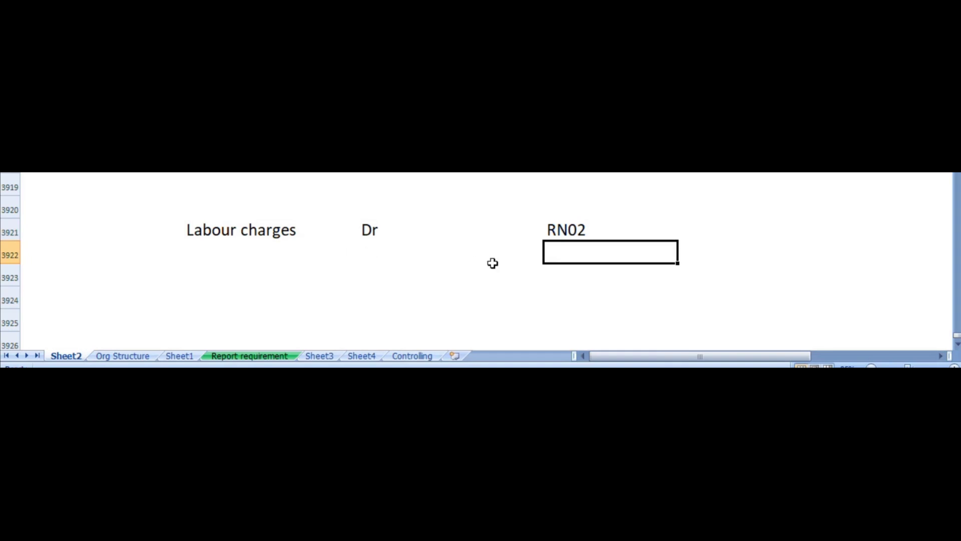
- Enter InterCo-Payable with Cr beside it in row 3922, directly below the Labour charges entry
left_click(251, 248)
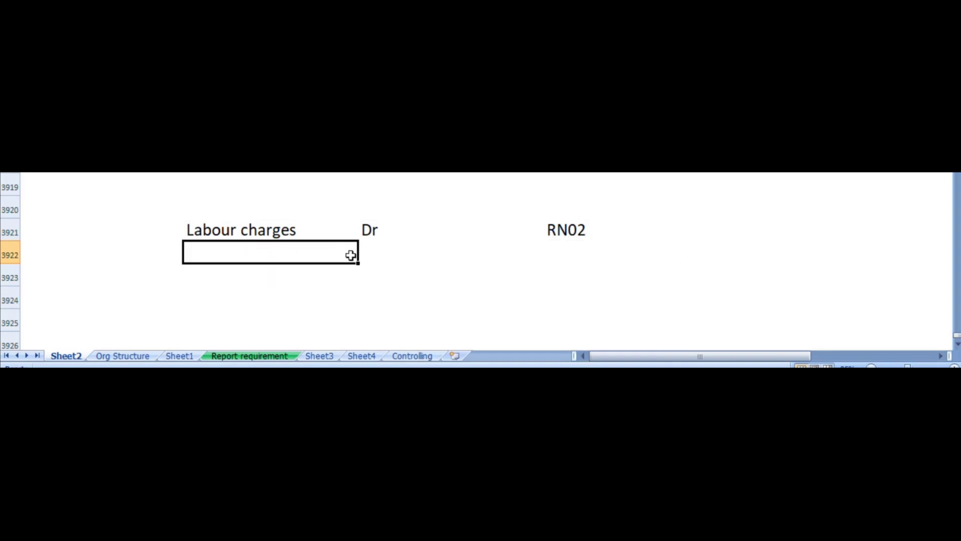
type("In")
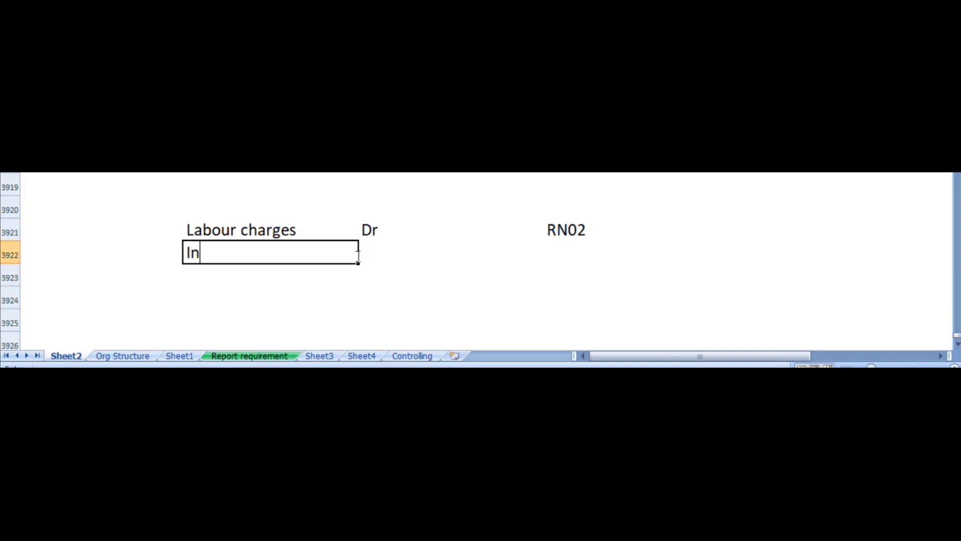
type("terCo-Pay")
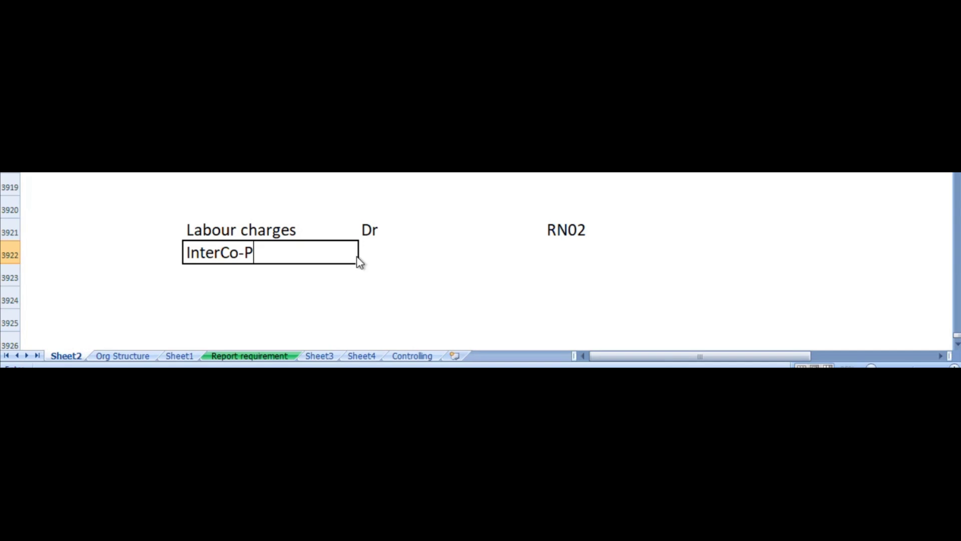
type("a")
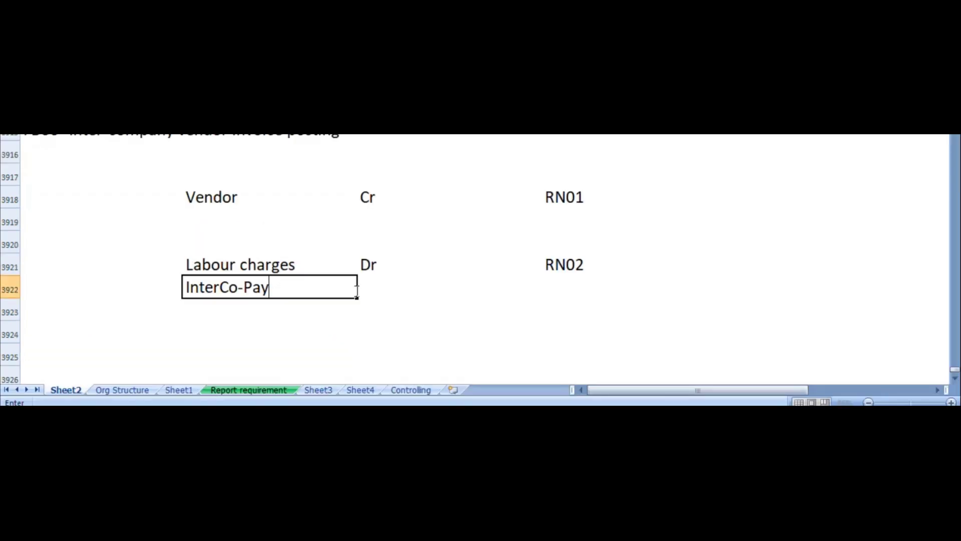
type("able")
left_click(356, 289)
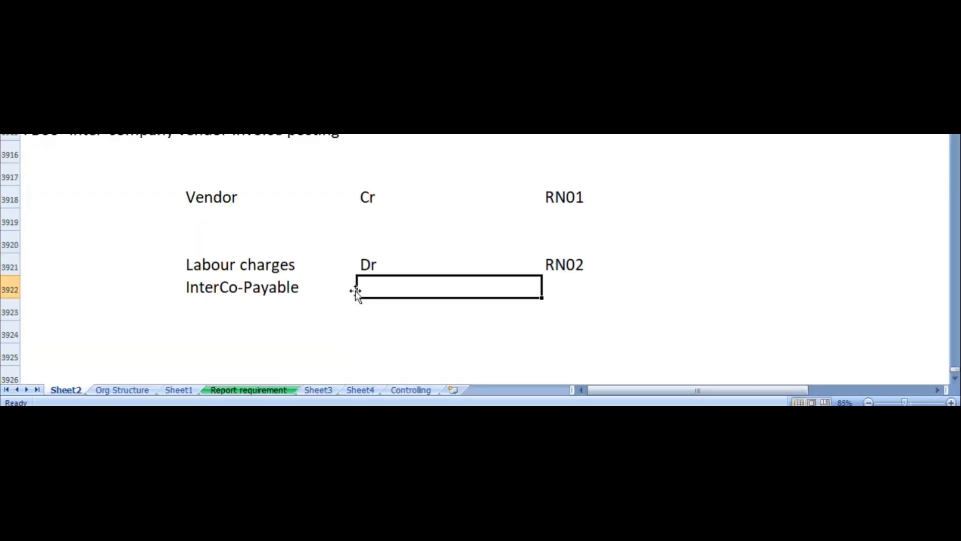
type("CR")
key("Tab")
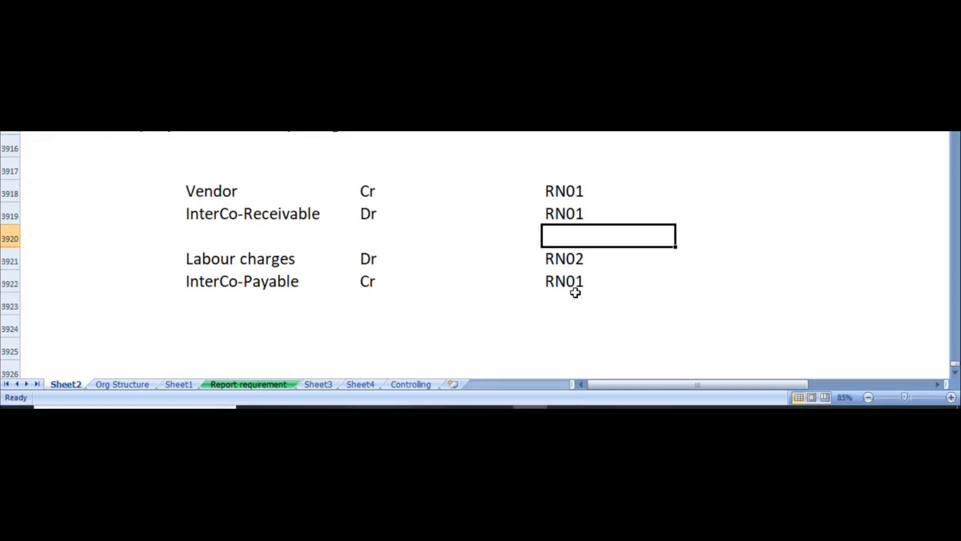
- Correct the company code of the InterCo-Payable entry to RN02
left_click(577, 298)
double_click(556, 280)
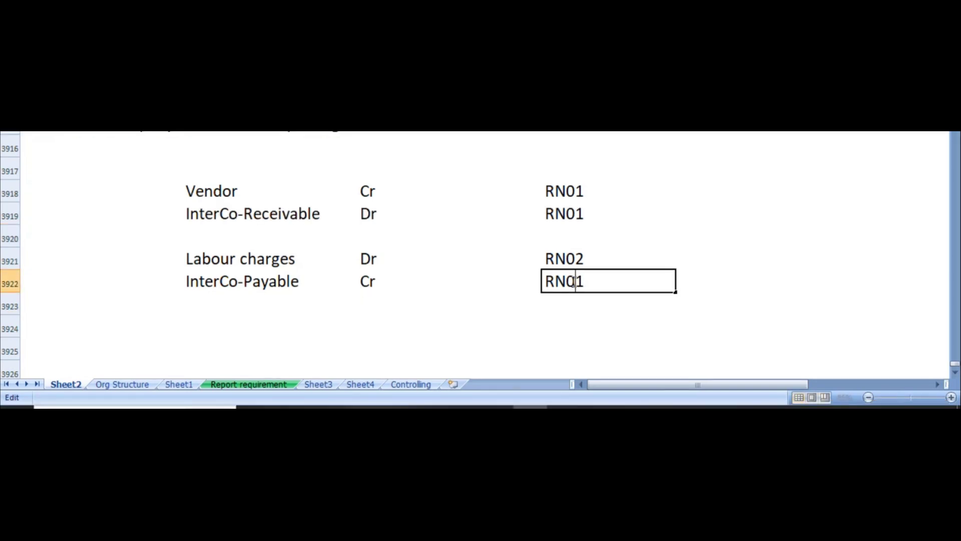
key("BackSpace")
type("2")
key("Return")
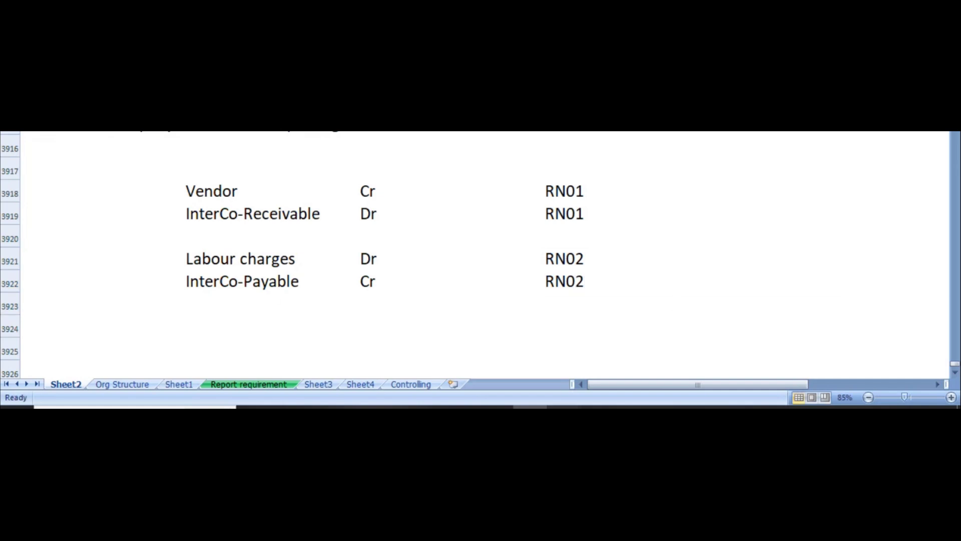
- Switch to the SAP vendor invoice and simulate it to review the vendor and Labour Charges lines in the document overview
left_click(784, 358)
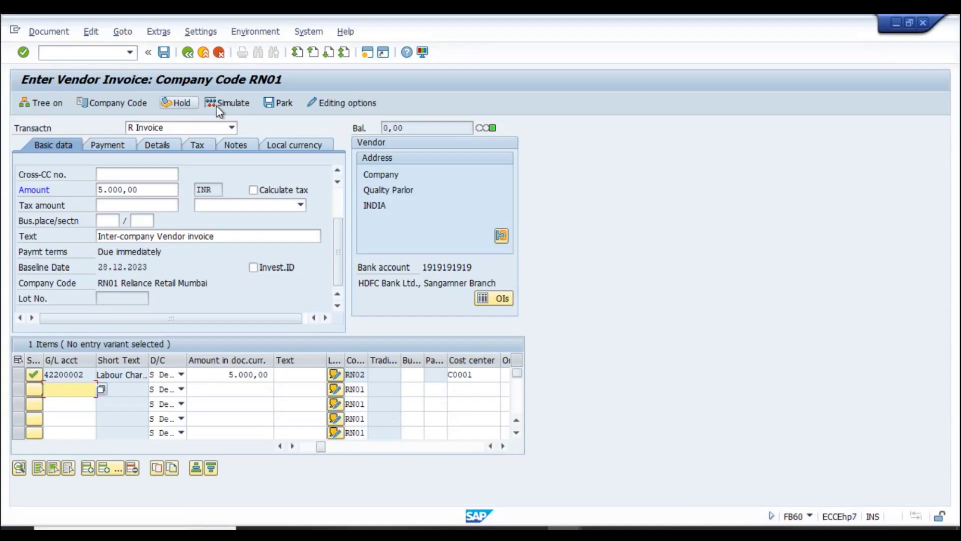
left_click(233, 101)
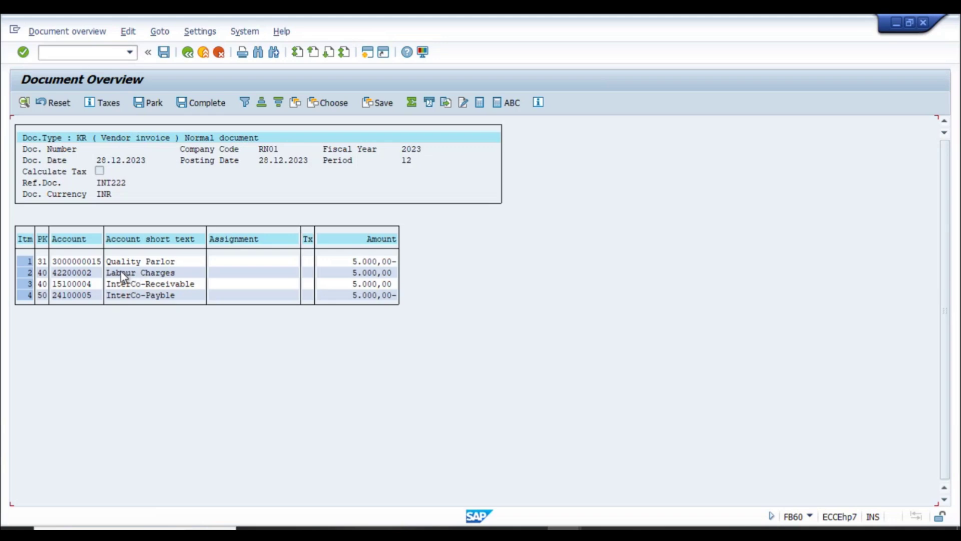
left_click(188, 261)
left_click(186, 272)
- Examine the InterCo-Receivable and InterCo-Payable line items of the simulated invoice and compare the payable with its Excel worksheet entry
double_click(96, 289)
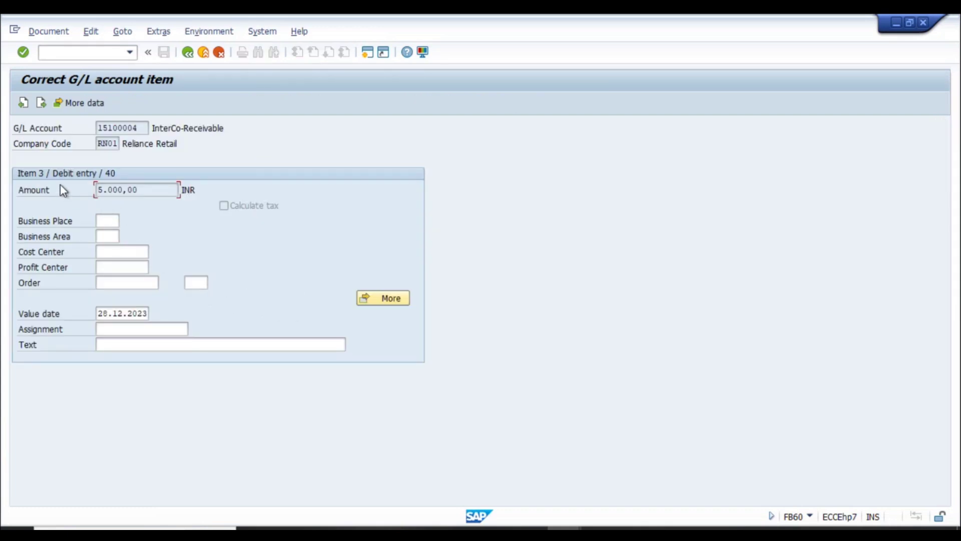
left_click(43, 105)
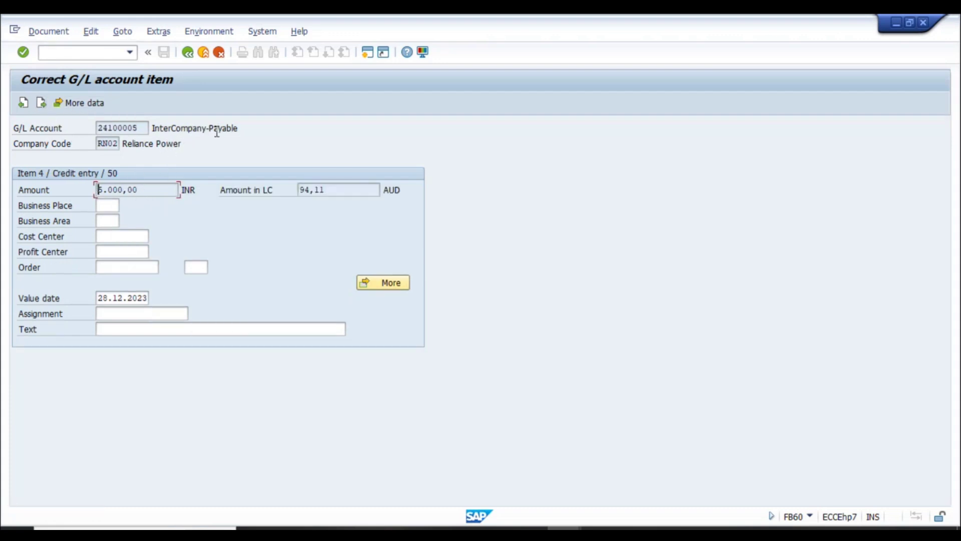
key("alt+Tab")
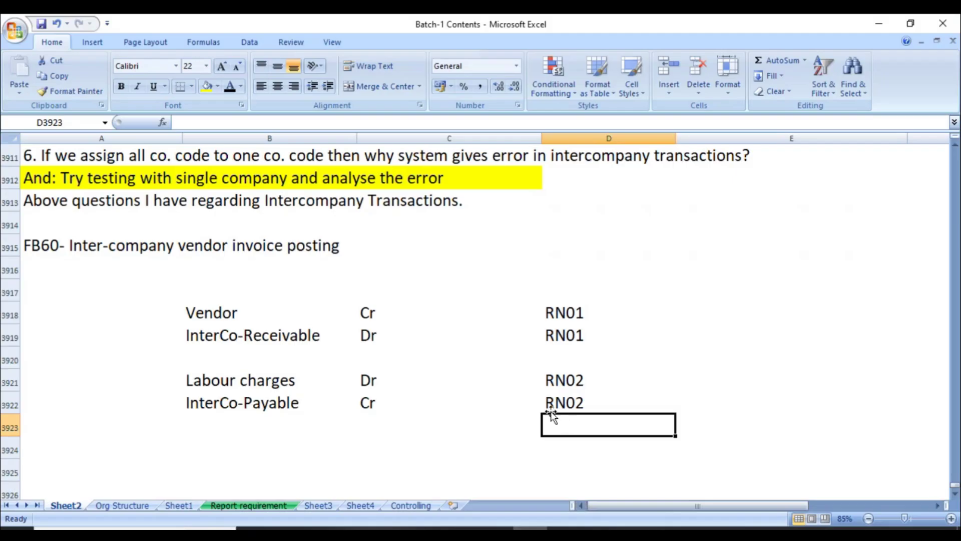
left_click_drag(251, 414, 556, 403)
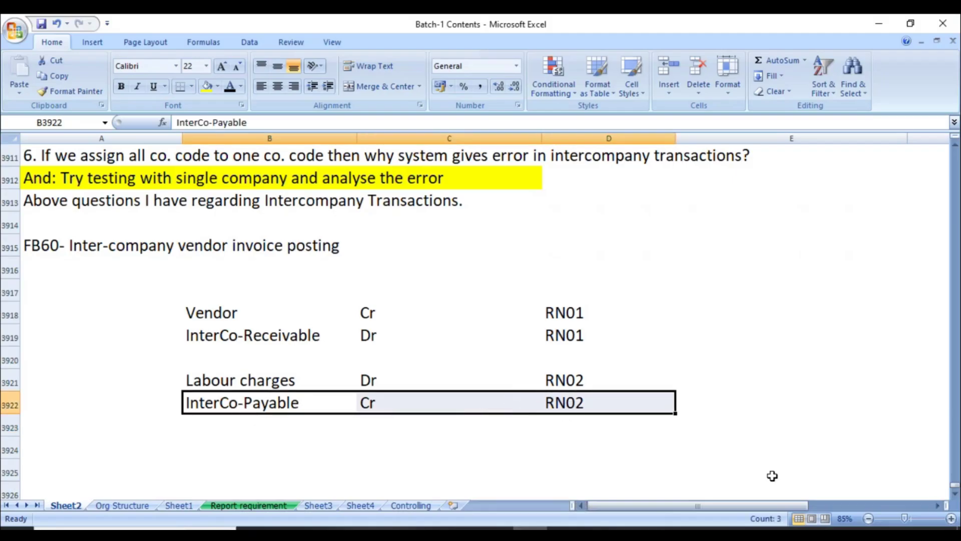
key("alt+Tab")
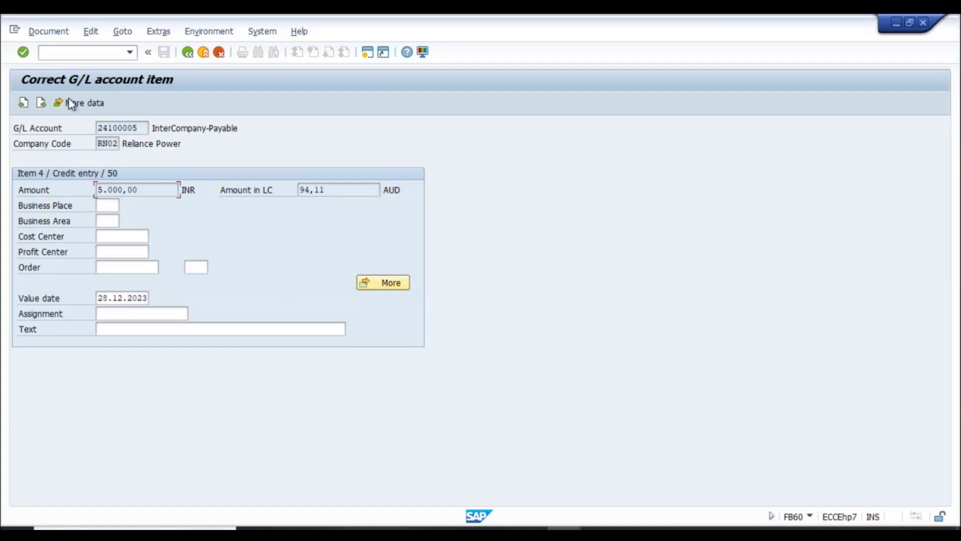
- Return from the InterCo-Payable item to the document overview and post the inter-company vendor invoice
left_click(49, 31)
left_click(91, 31)
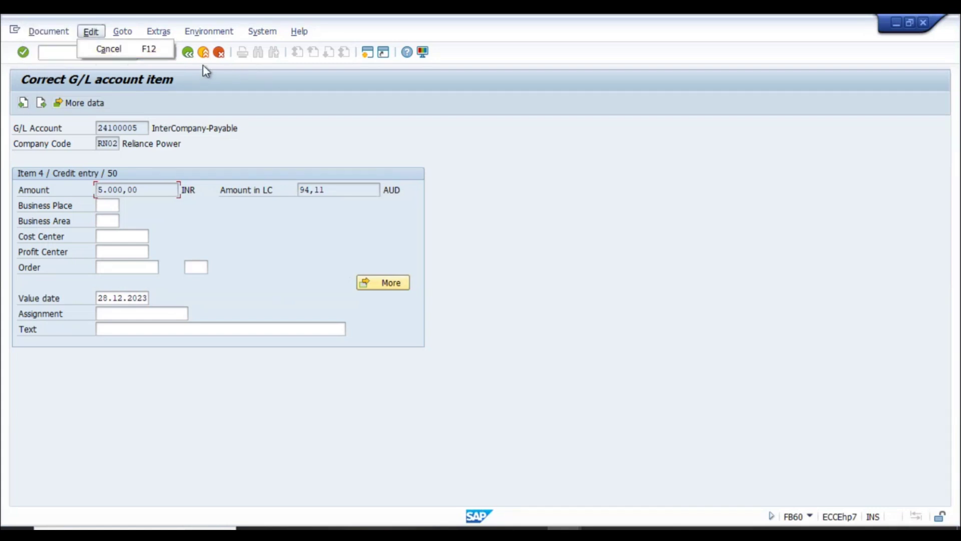
left_click(189, 53)
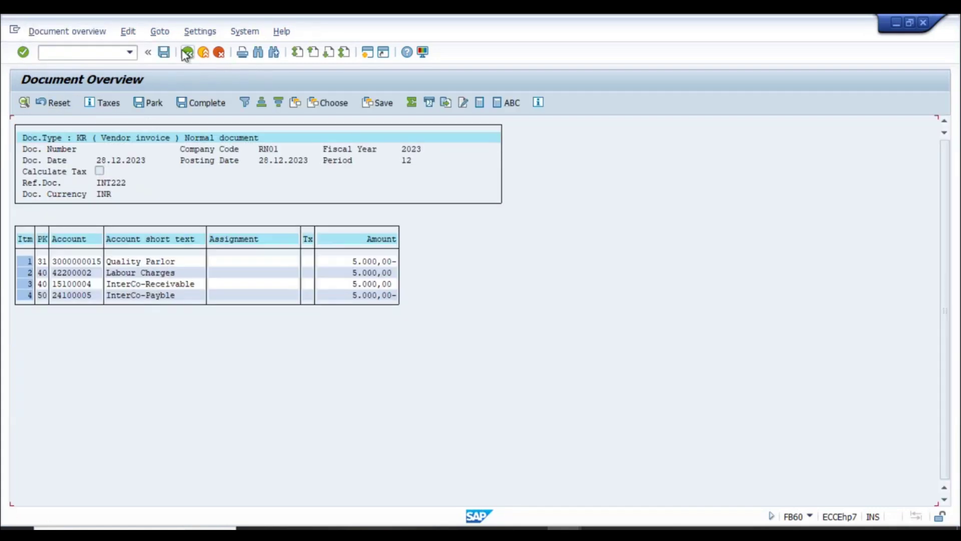
left_click(166, 53)
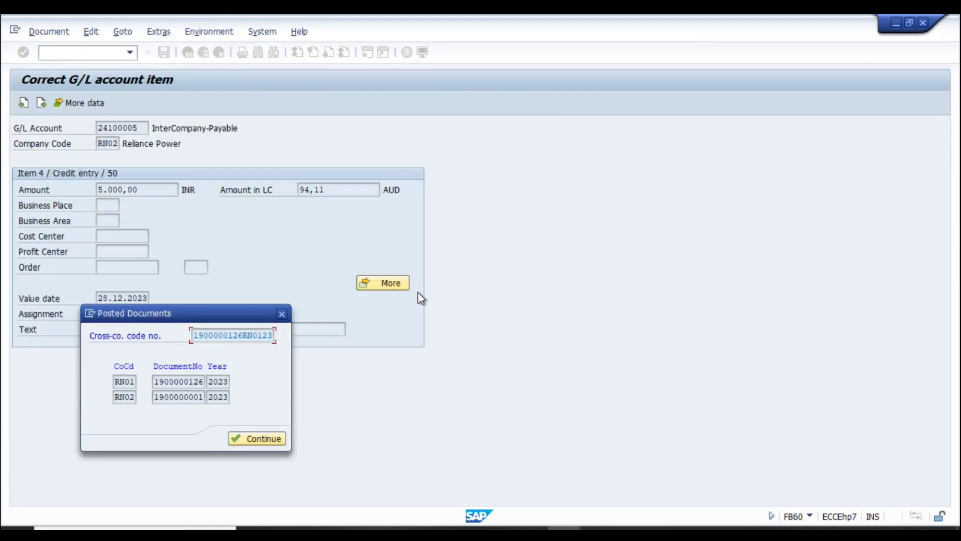
- Examine how the cross-company code number of the posted documents is composed, and close the Posted Documents message
left_click_drag(211, 310, 412, 318)
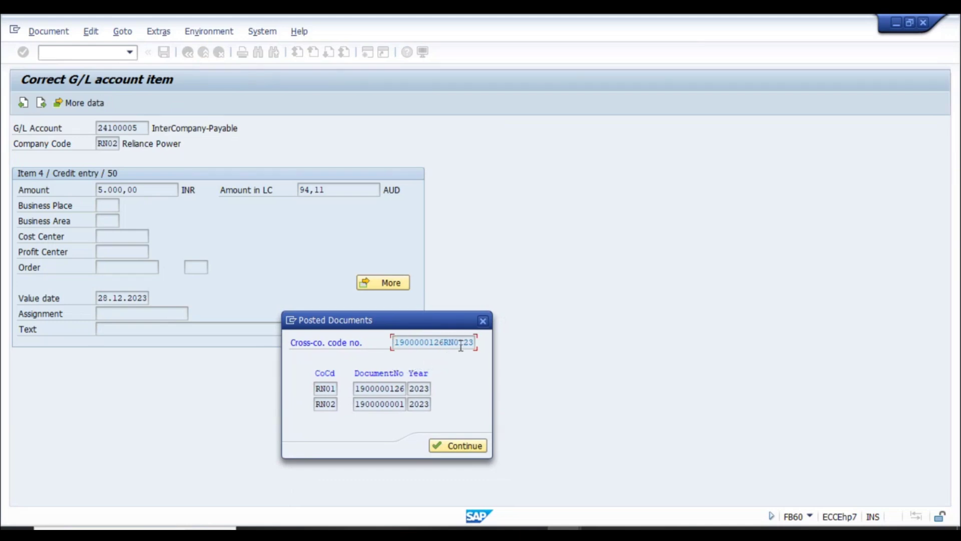
left_click_drag(464, 344, 393, 345)
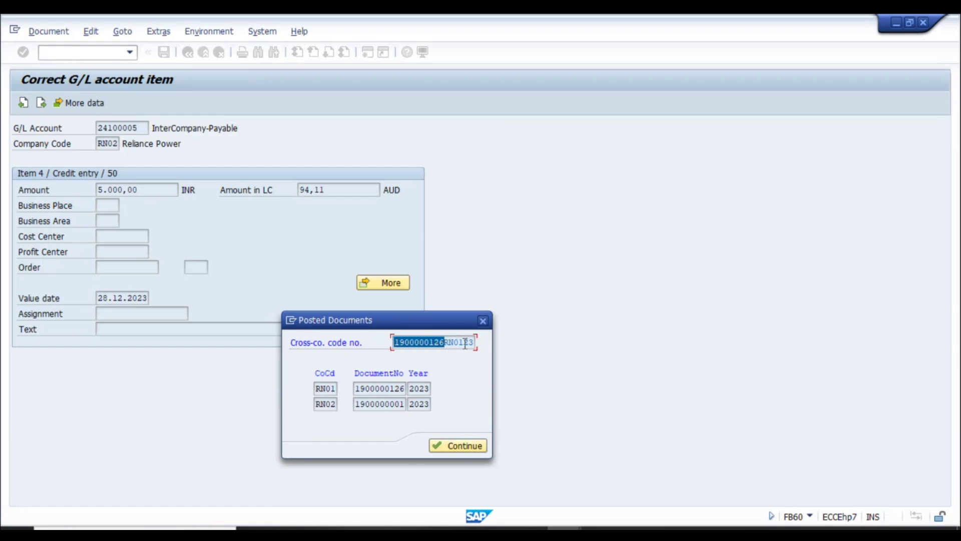
left_click_drag(465, 343, 474, 345)
left_click(478, 445)
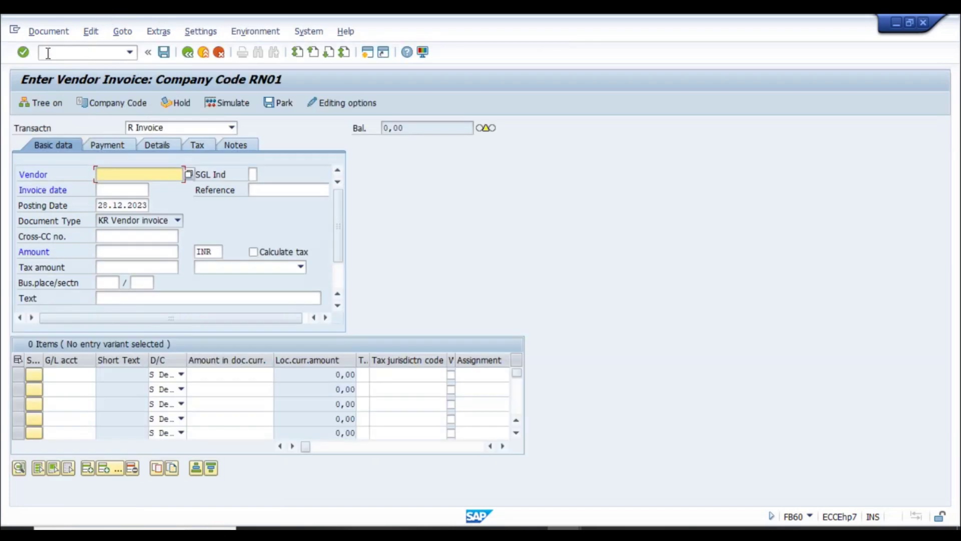
- Display the document just posted in company code RN01 and examine its vendor and InterCo-Receivable line items
left_click(49, 31)
left_click(89, 61)
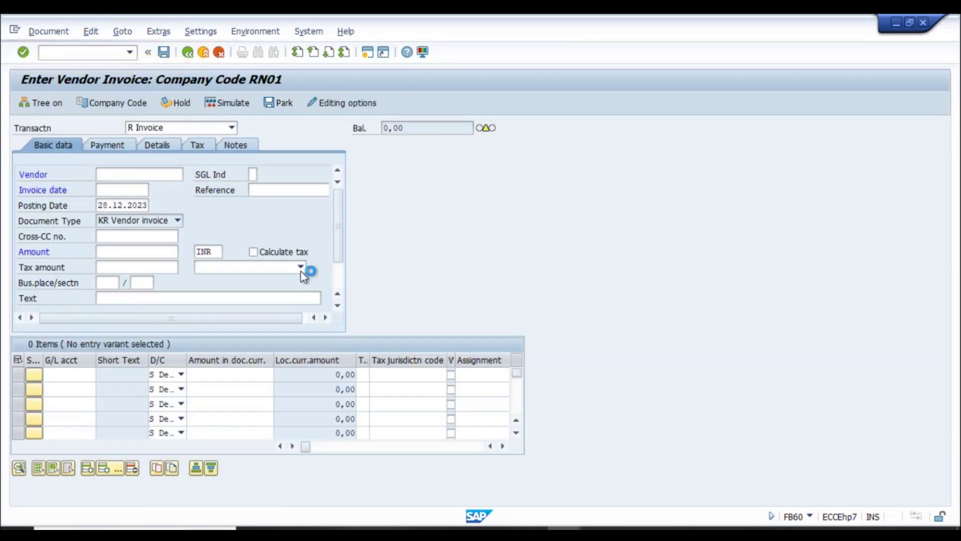
left_click(287, 267)
left_click(287, 251)
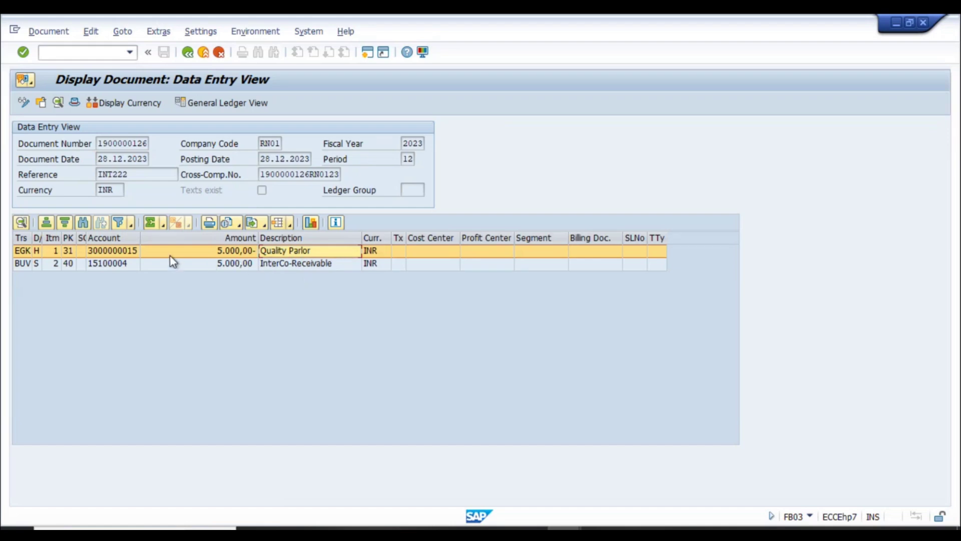
left_click(316, 265)
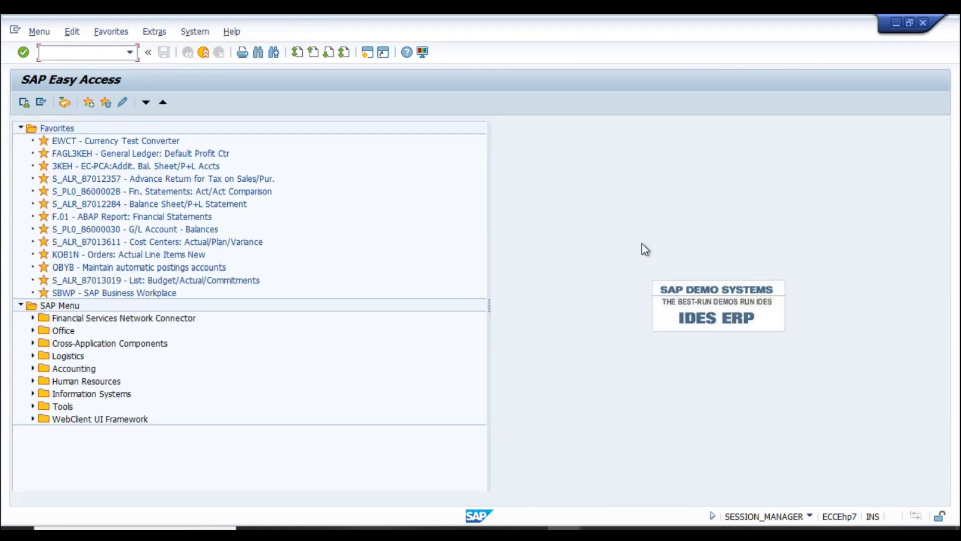
- Review the clearing account configuration between company codes RN01 and RN02 in transaction OBYA, and return to SAP Easy Access
type("OBYA")
key("Return")
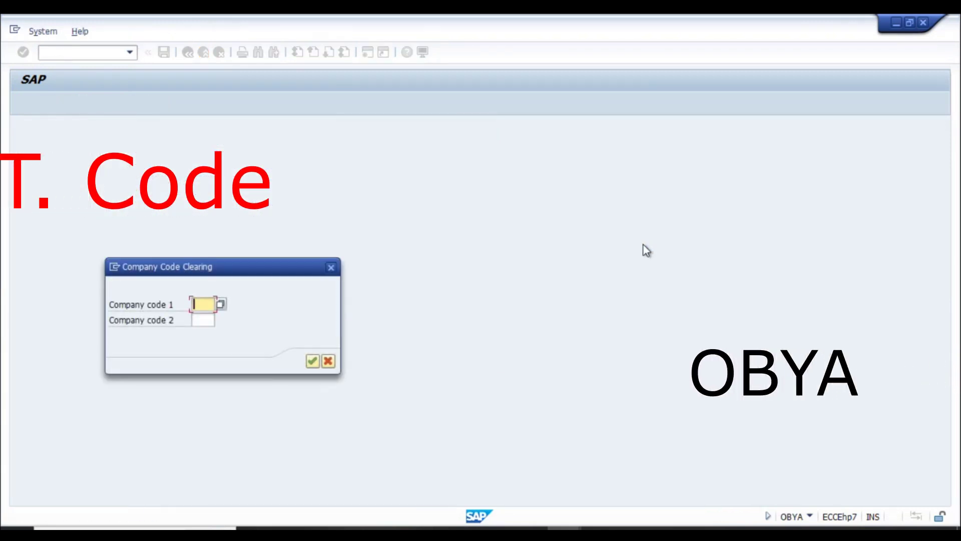
type("Rn01")
key("Tab")
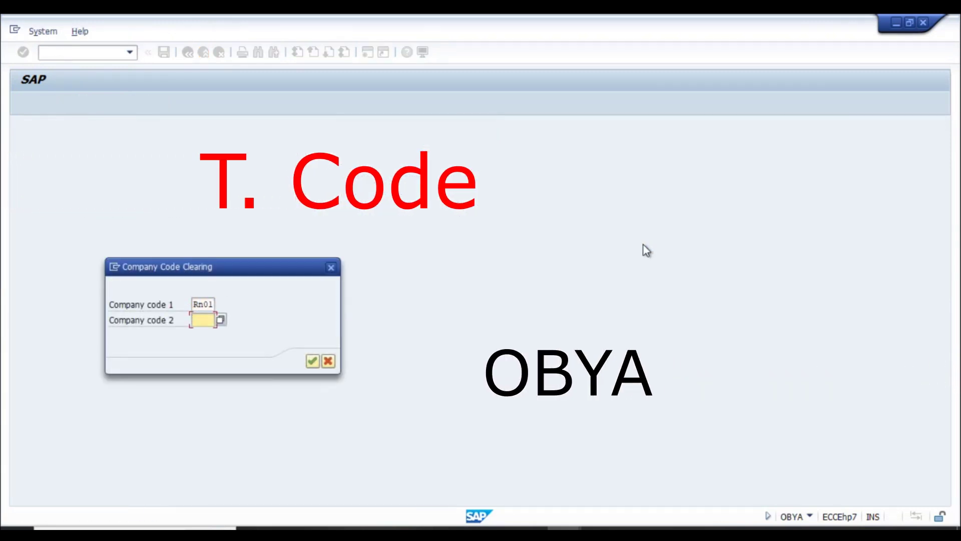
type("Rn02")
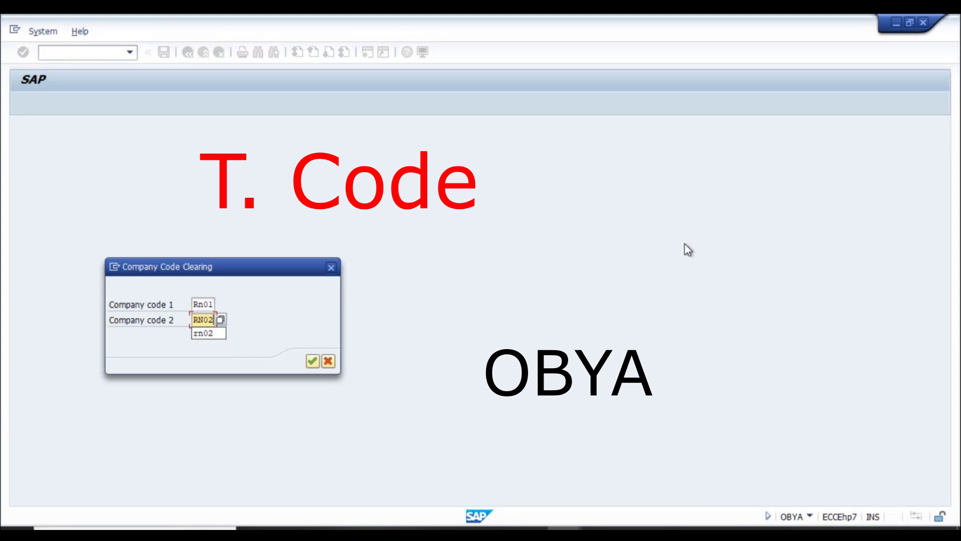
key("Return")
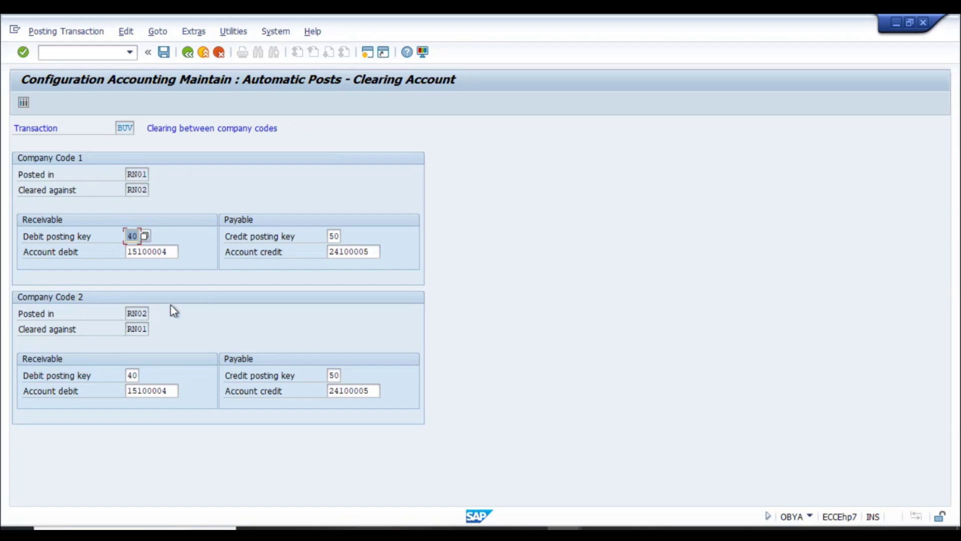
left_click(205, 54)
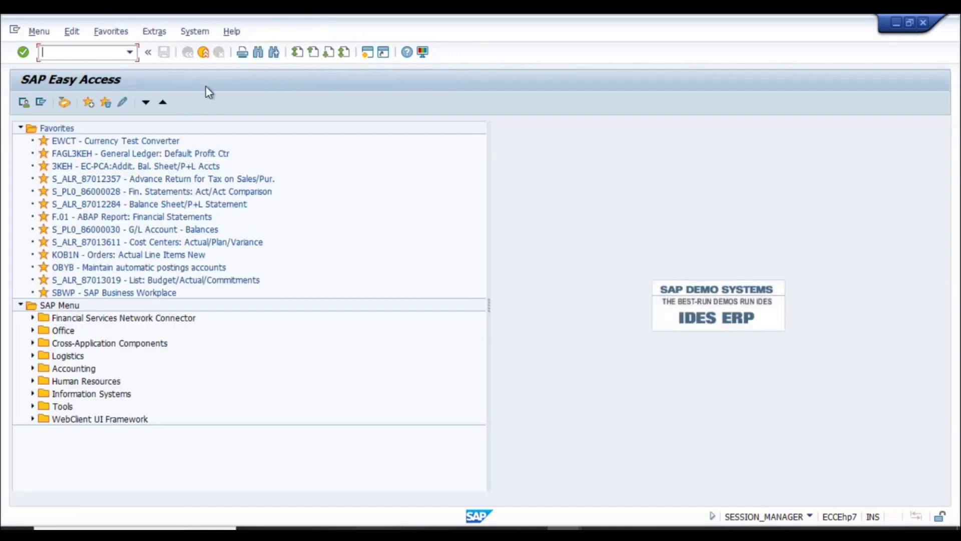
- Open table T001U in transaction SE16N and check its table description
type("se16n")
key("Return")
type("T")
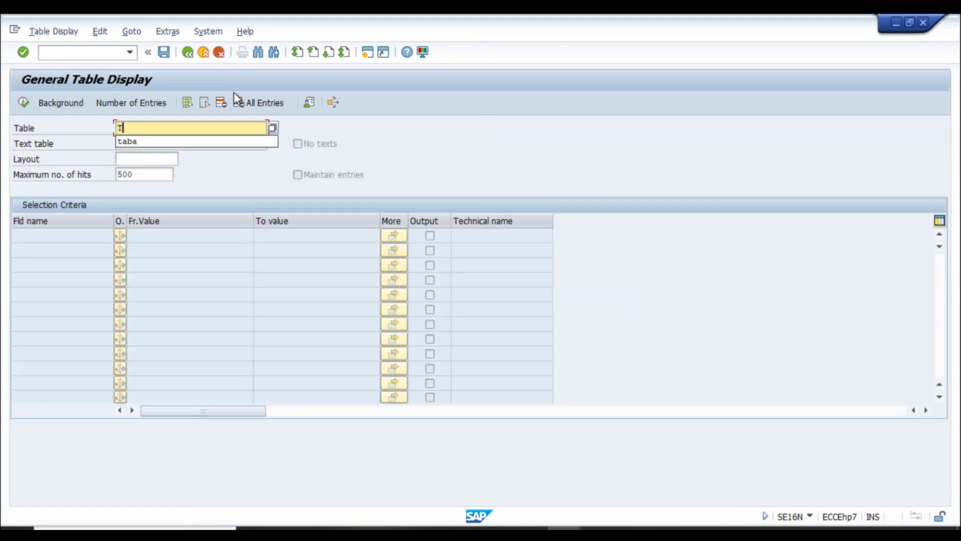
type("001U")
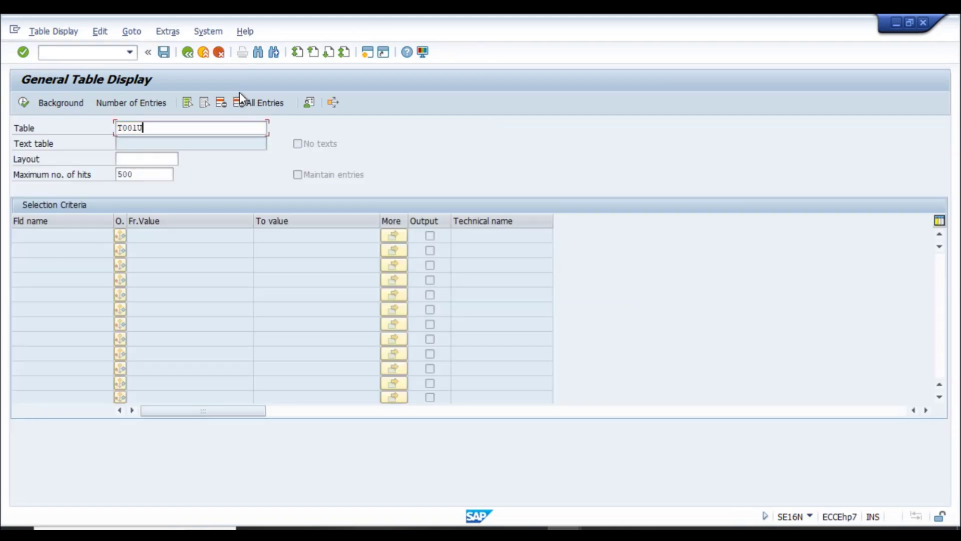
key("Return")
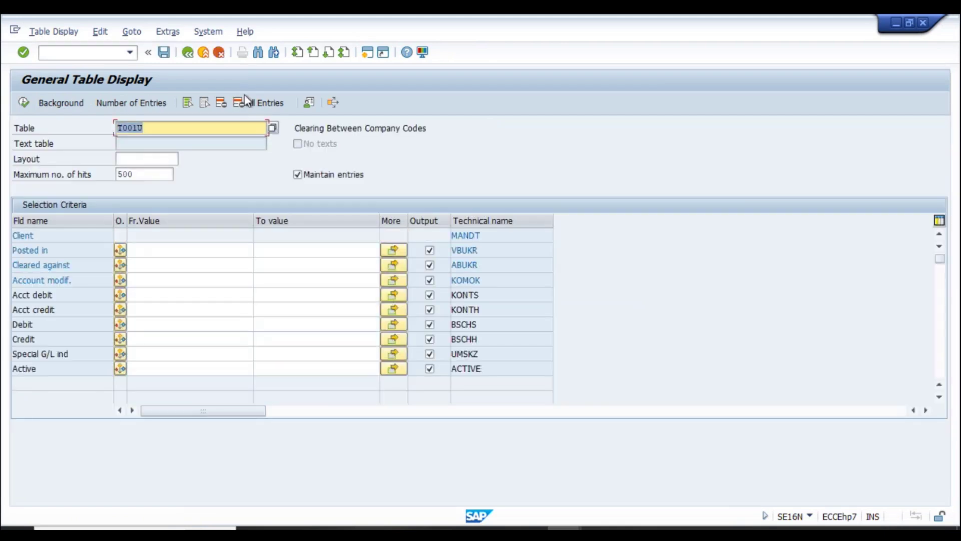
left_click_drag(314, 128, 448, 145)
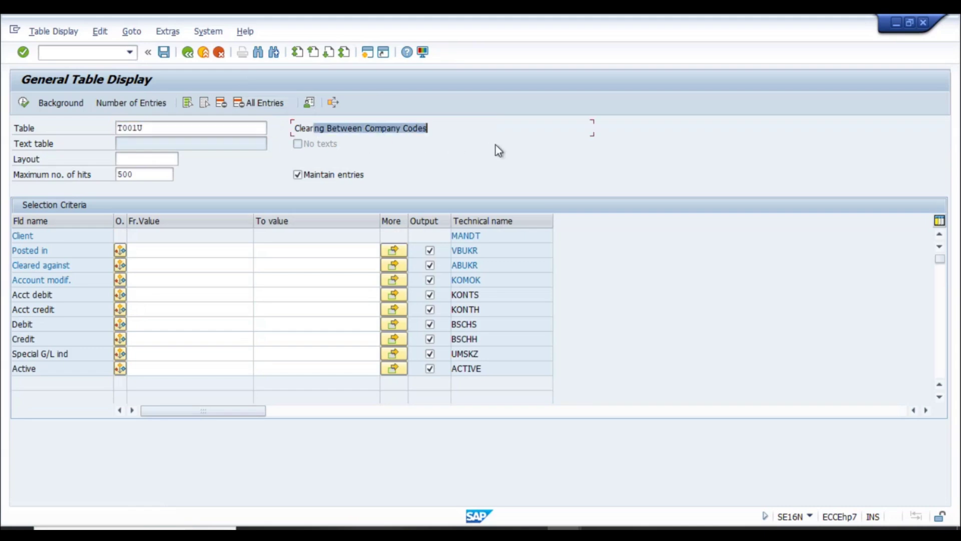
- Display the T001U entries posted in company code RN01 and review which company codes they are cleared against
left_click(136, 254)
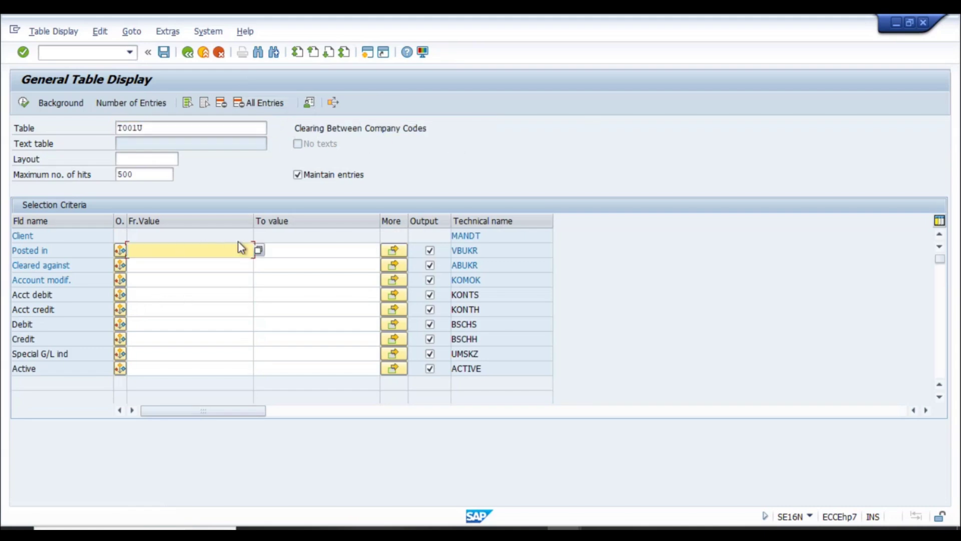
type("RN01")
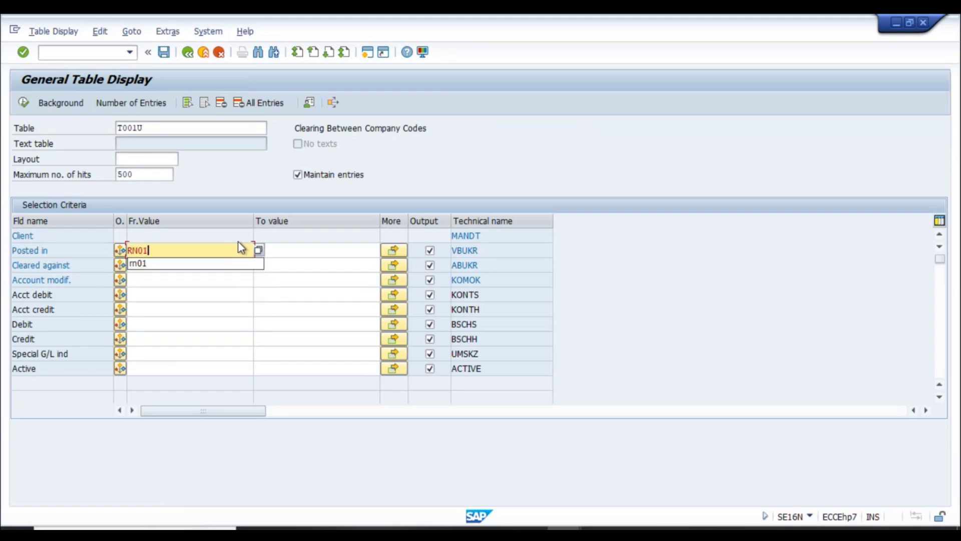
left_click(50, 251)
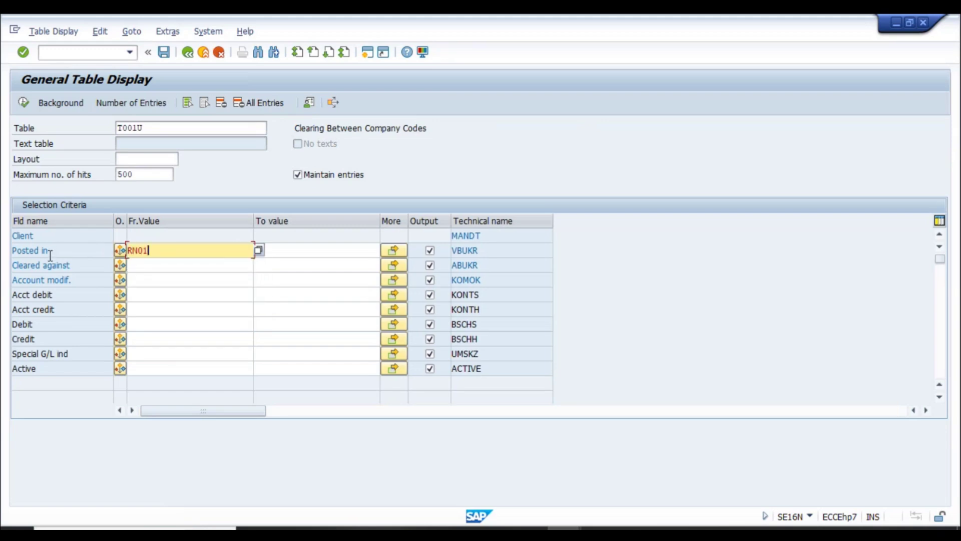
left_click(185, 264)
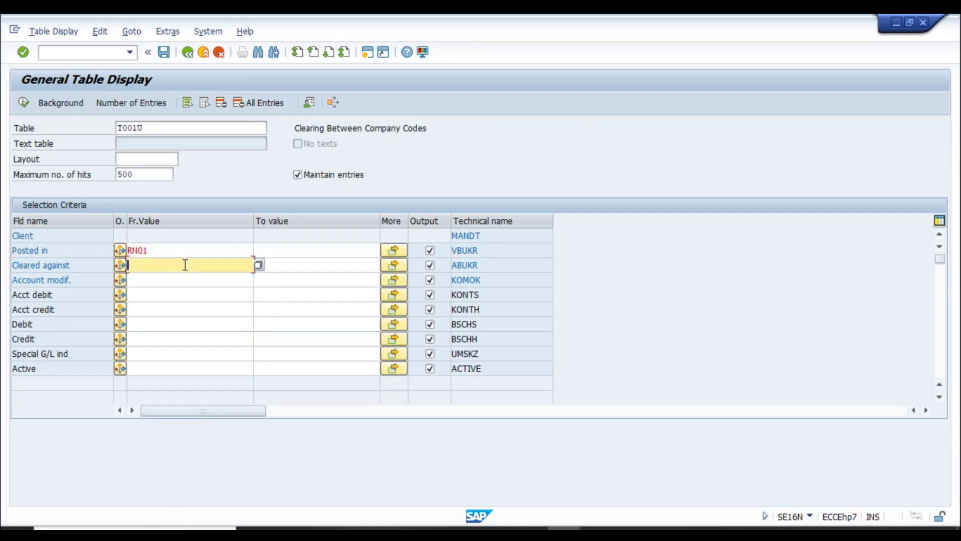
left_click(170, 250)
left_click(23, 103)
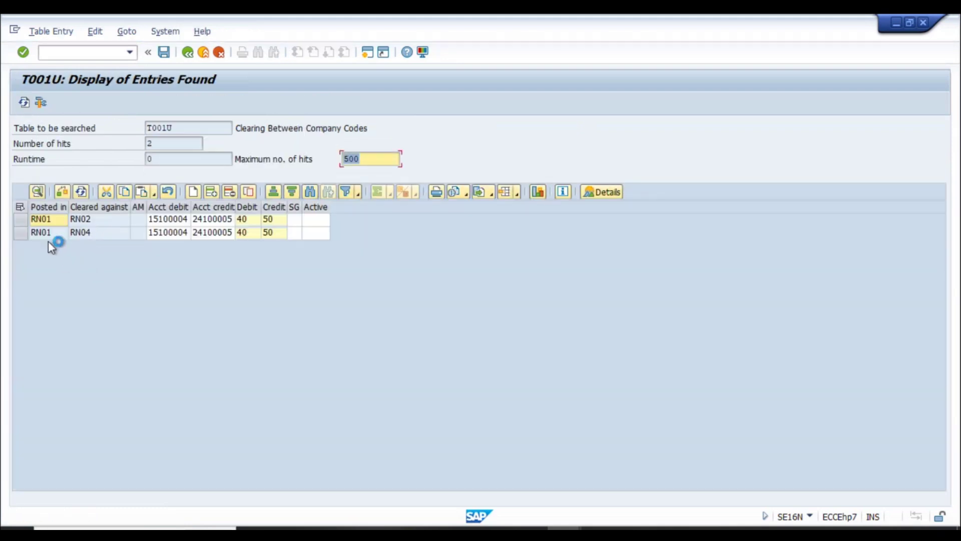
left_click(47, 232)
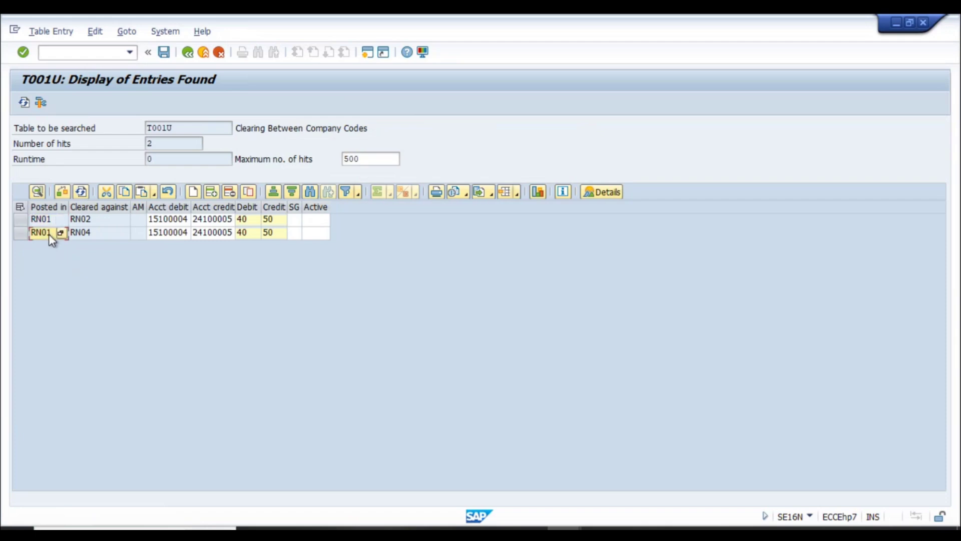
left_click(102, 233)
left_click(105, 222)
left_click(104, 237)
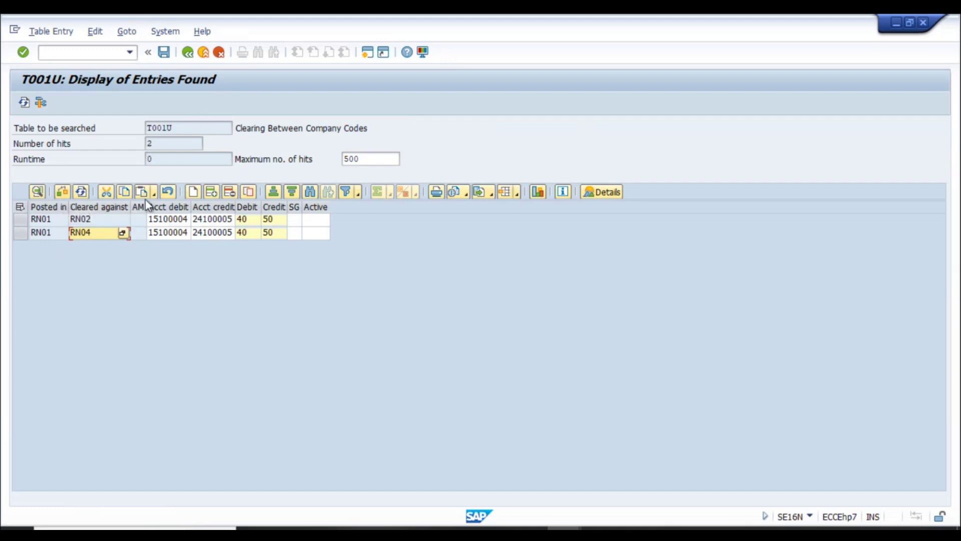
- Insert three blank rows and fill the first with Posted in RN01 and Cleared against RN05
left_click(195, 193)
left_click(196, 193)
left_click(195, 193)
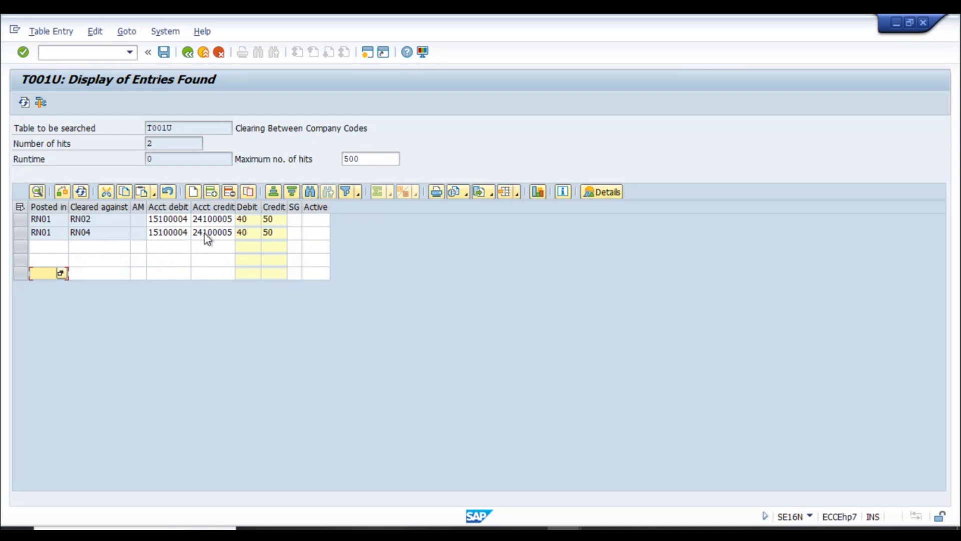
left_click(53, 248)
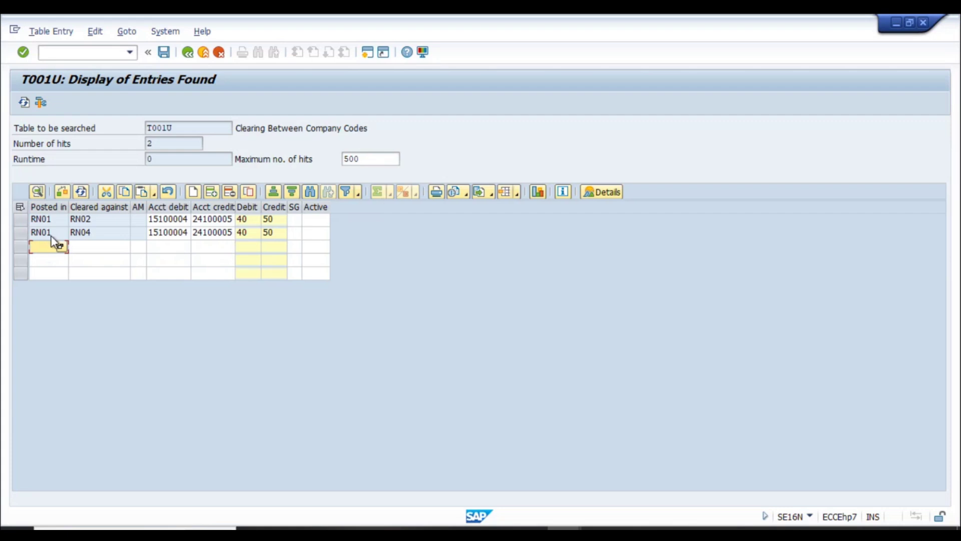
left_click(92, 234)
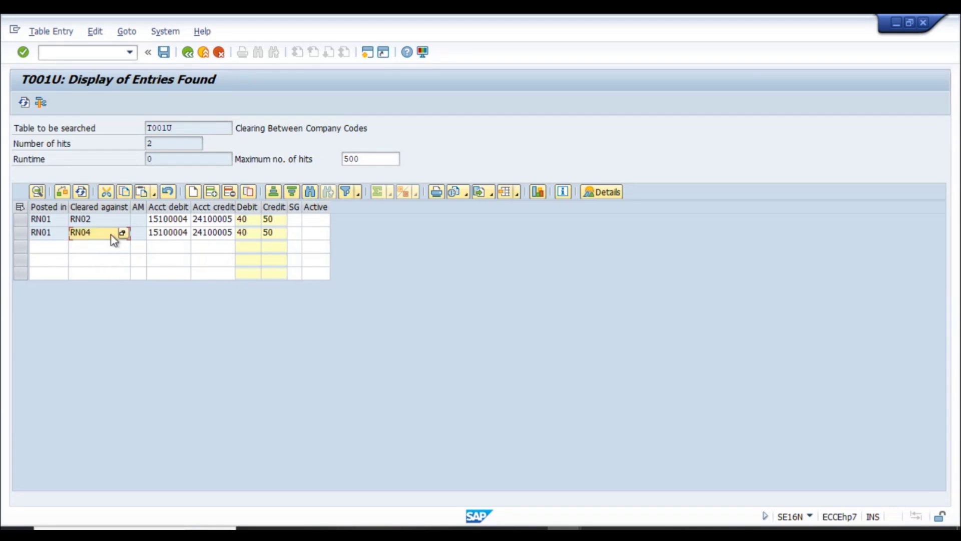
left_click(96, 249)
type("RN04")
key("BackSpace")
type("5")
- Copy the debit account 15100004 from the RN04 row into the RN05 row
left_click(156, 232)
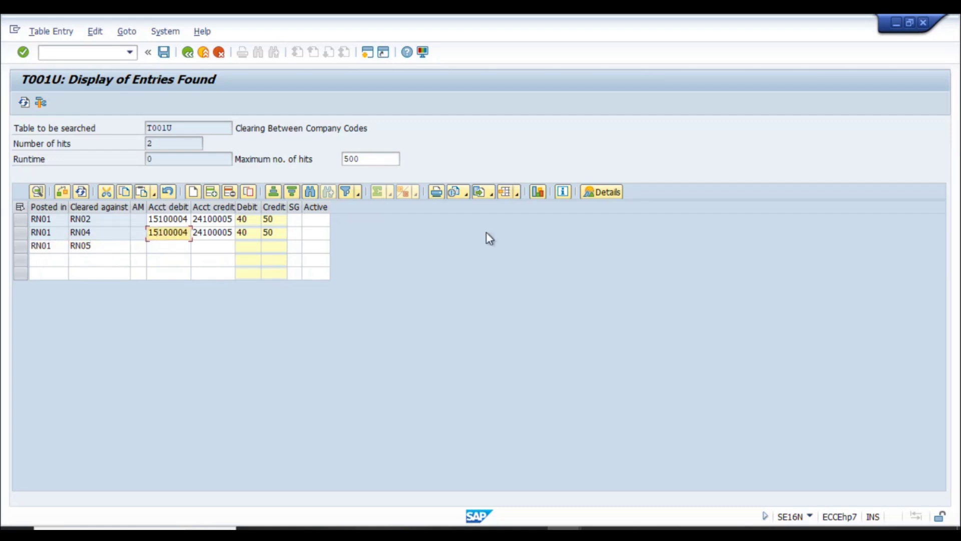
key("Tab")
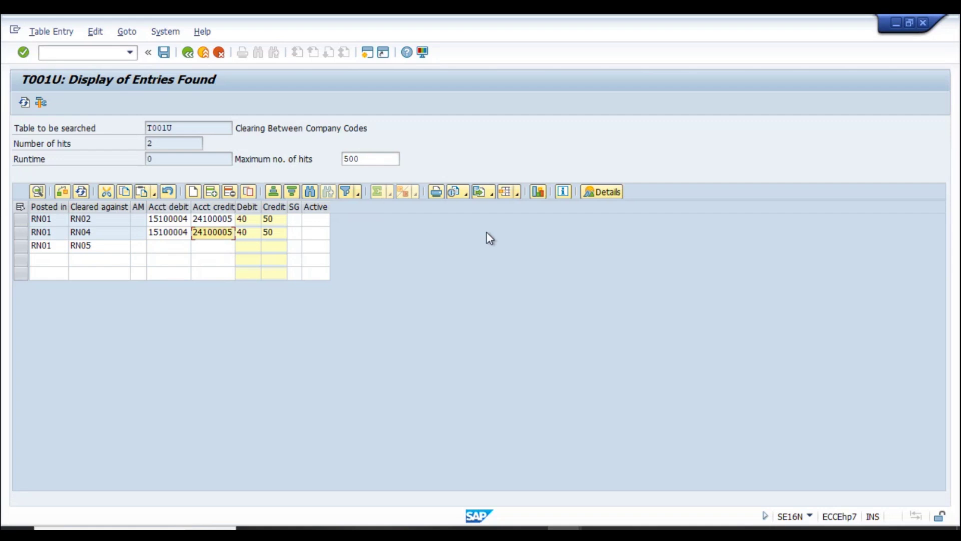
left_click(158, 231)
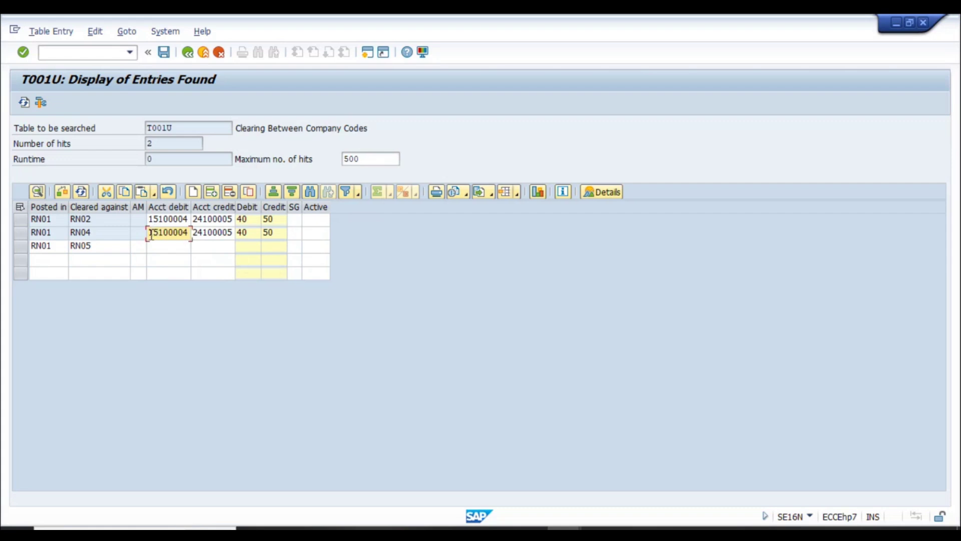
left_click_drag(150, 234, 215, 234)
key("ctrl+c")
left_click(172, 247)
key("ctrl+v")
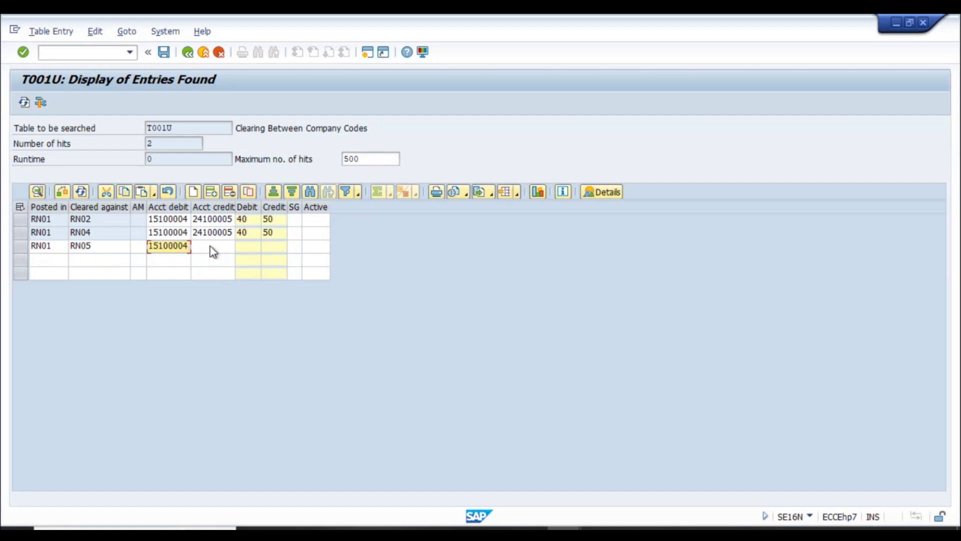
- Copy the credit account 24100005 from the RN04 row into the RN05 row
left_click(207, 234)
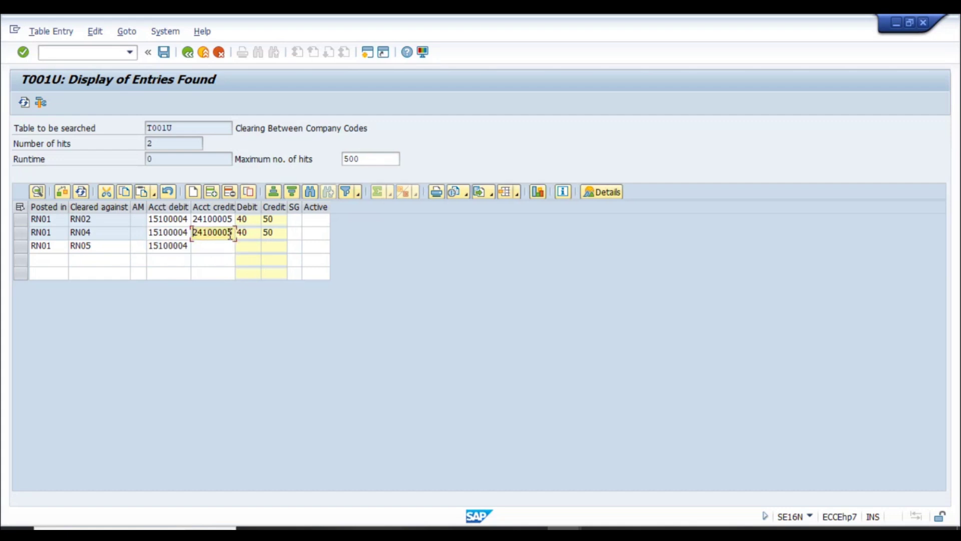
key("shift+Right")
key("shift+Right")
key("shift+Right")
key("shift+Right")
key("shift+Right")
key("shift+Right")
key("shift+Right")
key("shift+Right")
key("ctrl+c")
key("Down")
key("ctrl+v")
- Enter debit posting key 40 and credit posting key 50 for the RN05 row, and save the table changes
key("Tab")
type("40")
key("Tab")
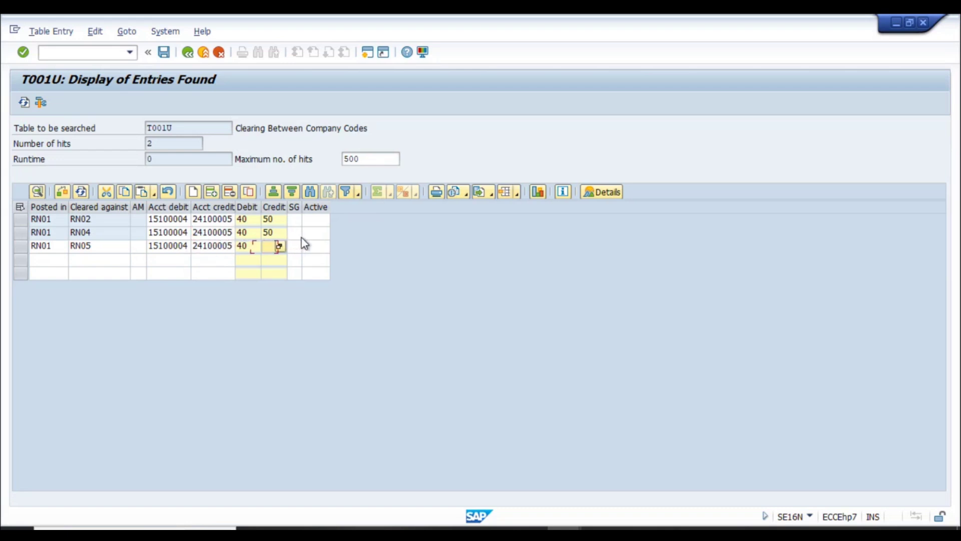
type("50")
left_click(106, 246)
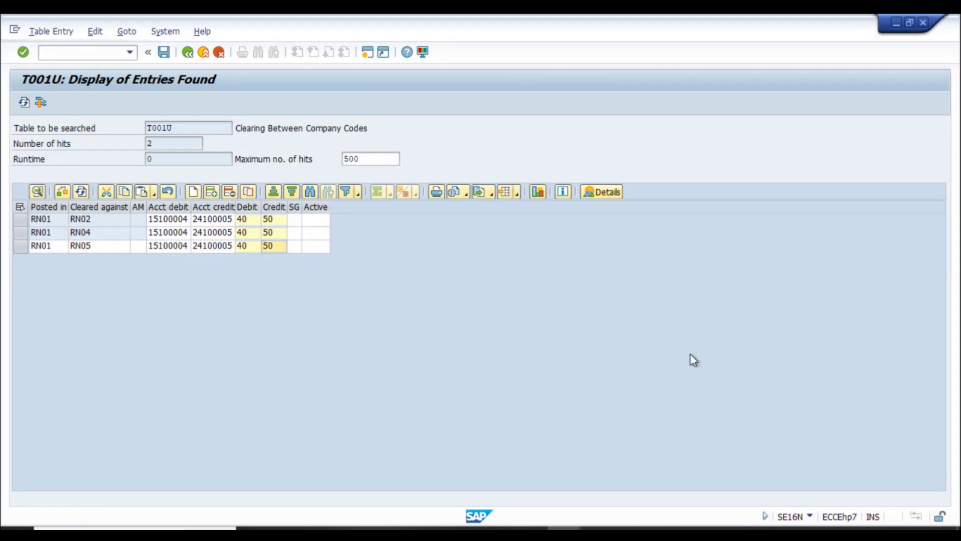
key("ctrl+s")
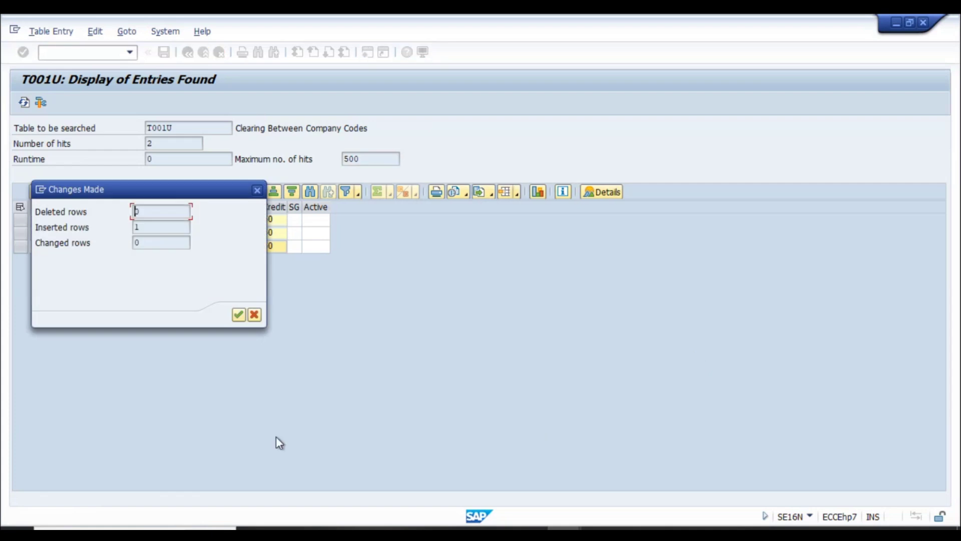
left_click(238, 315)
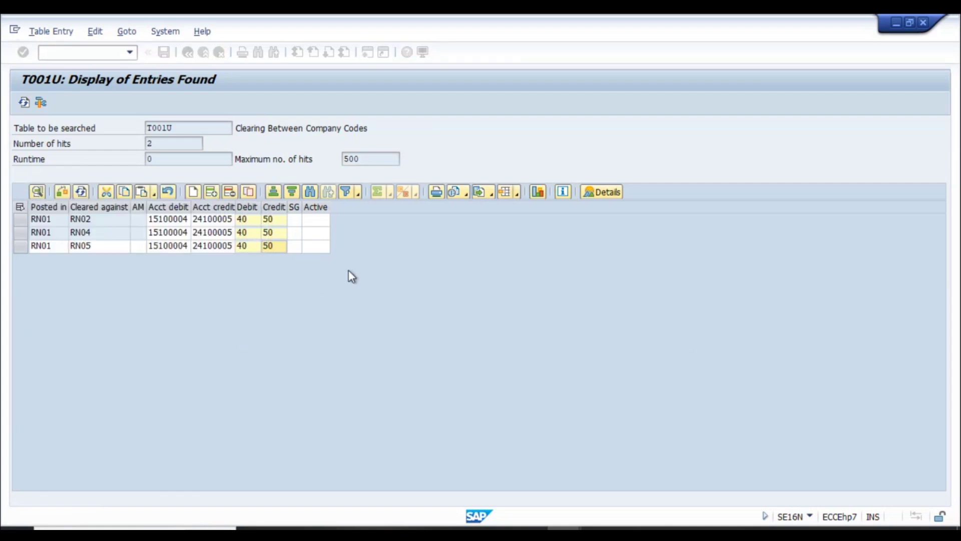
- Return to the table selection and display the T001U entries posted in company code RN05
left_click(187, 53)
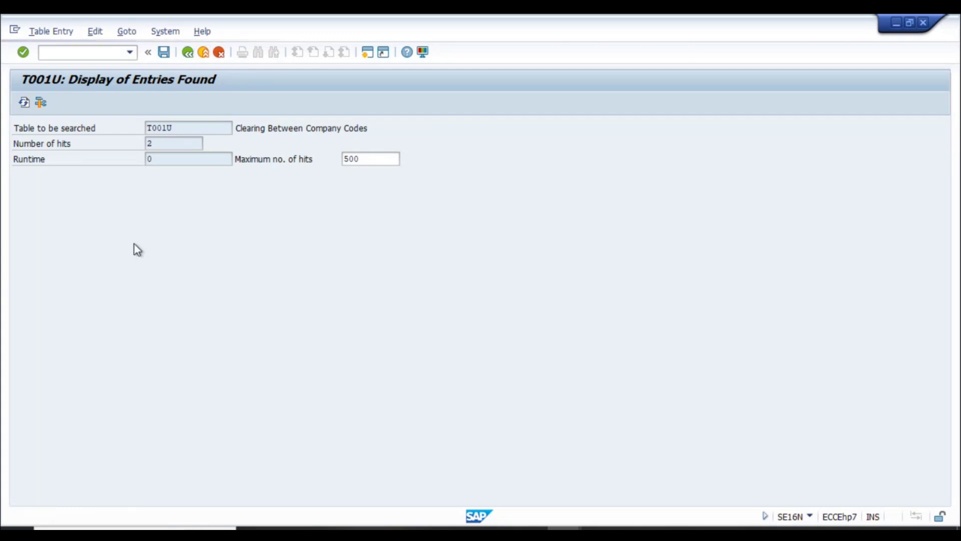
left_click(149, 251)
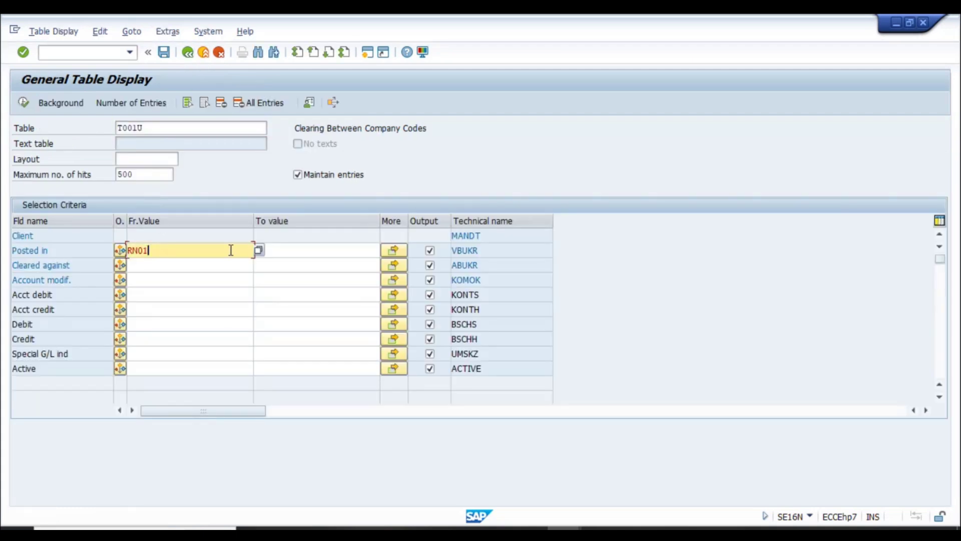
key("BackSpace")
type("5")
left_click(26, 102)
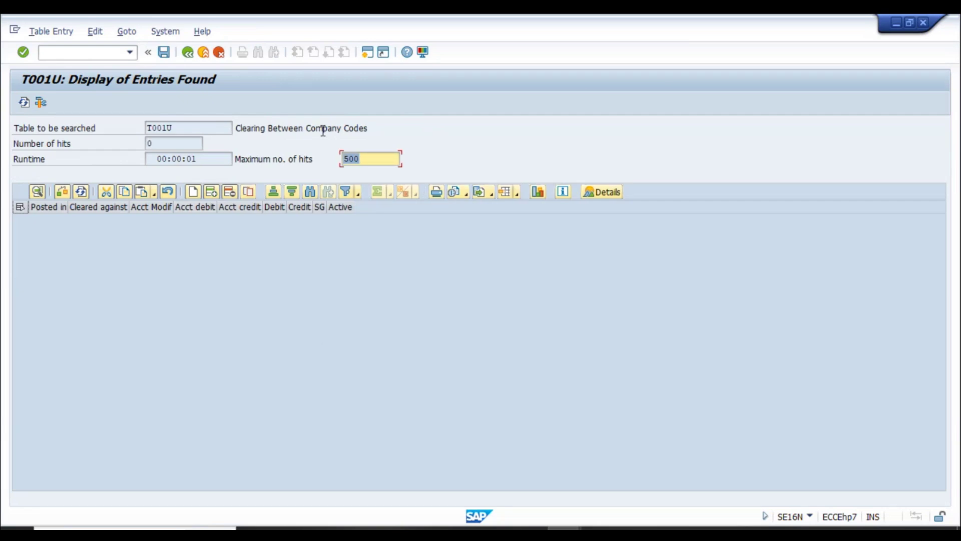
- Open transaction OBYA in a new session
key("alt+Tab")
key("alt+Tab")
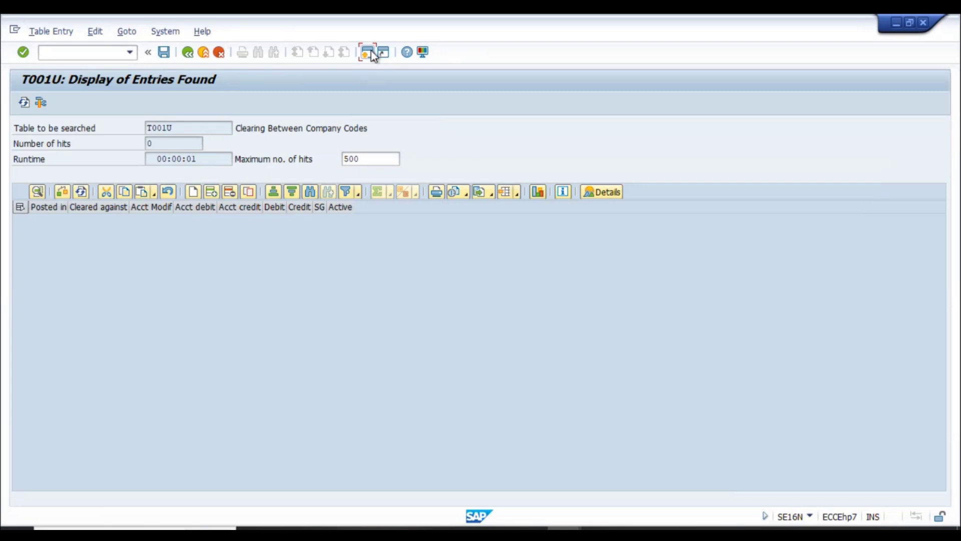
left_click(371, 54)
type("obya")
key("Return")
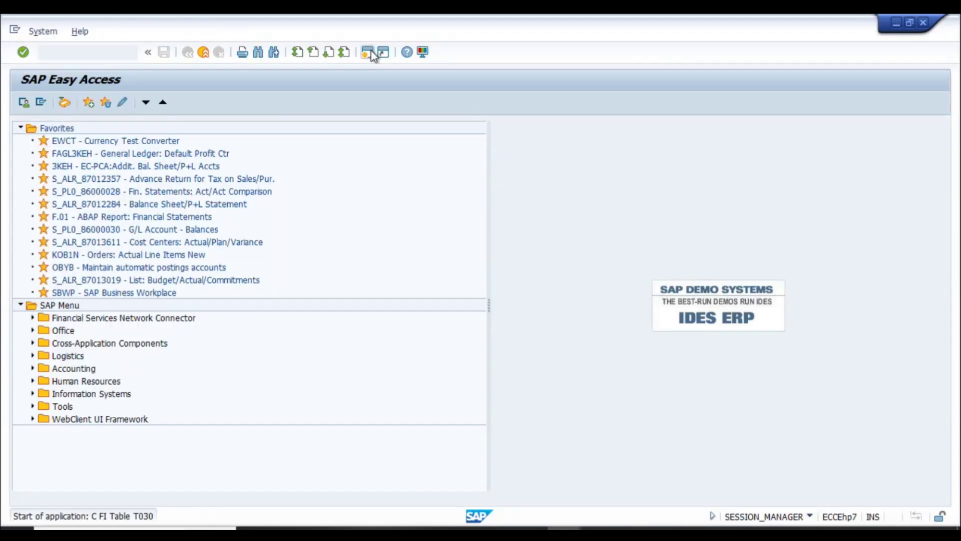
- Check the clearing account configuration between company codes RN01 and RN05, and leave the transaction
type("rn01")
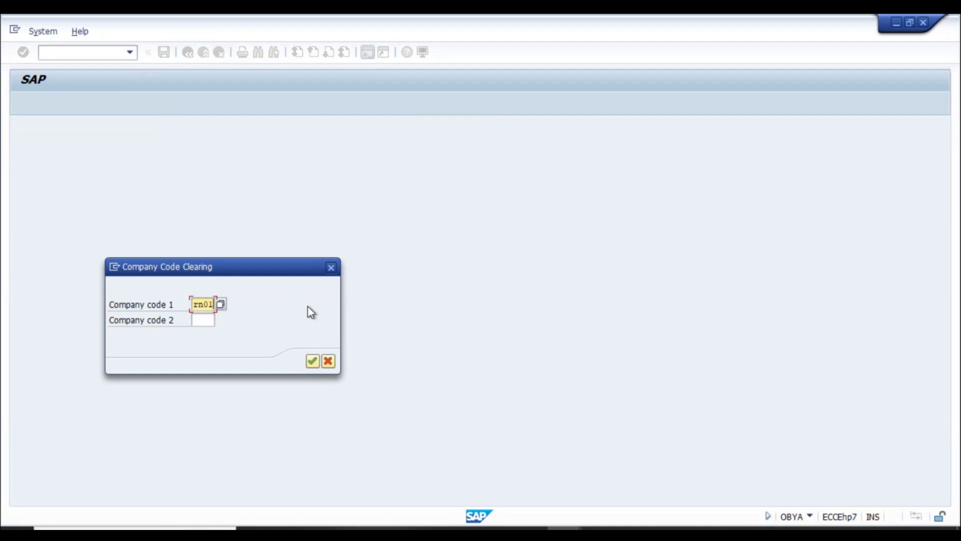
key("Tab")
key("Down")
key("Down")
key("Down")
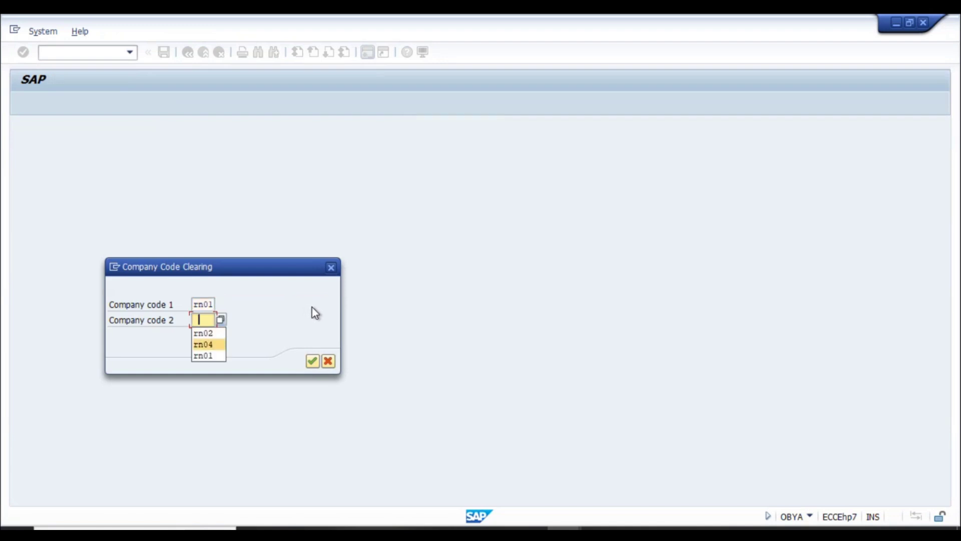
key("Up")
key("Up")
type("rn02")
key("Return")
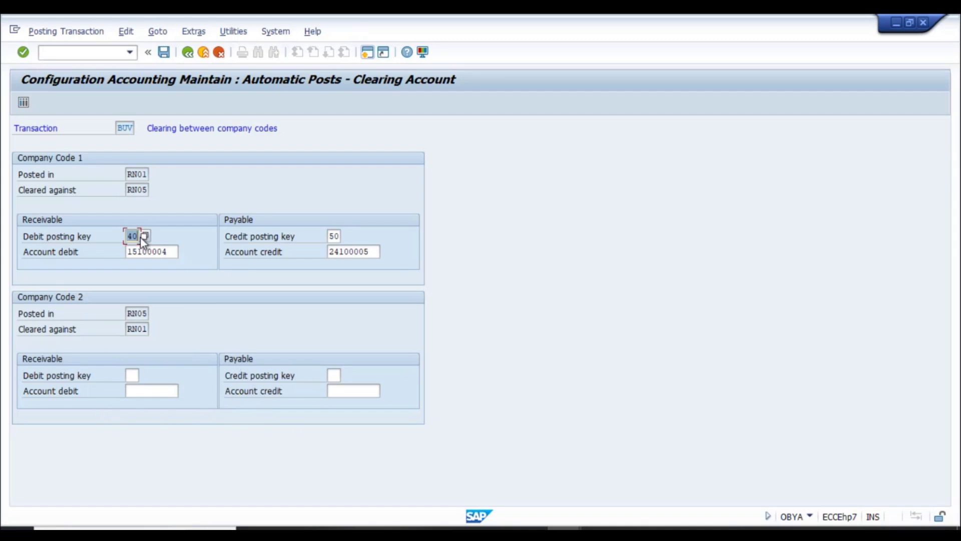
left_click(204, 52)
left_click(193, 307)
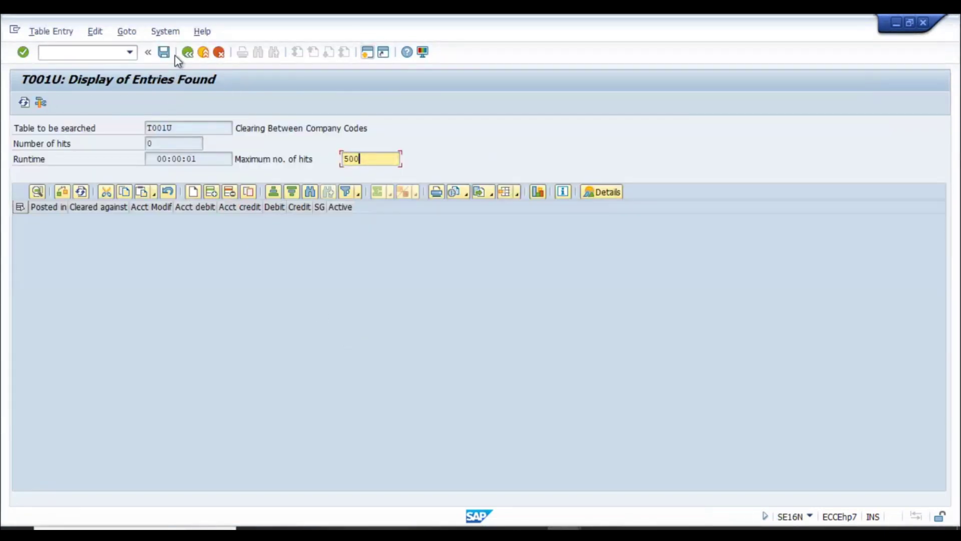
- Rerun the T001U selection for entries posted in company code RN05
left_click(187, 53)
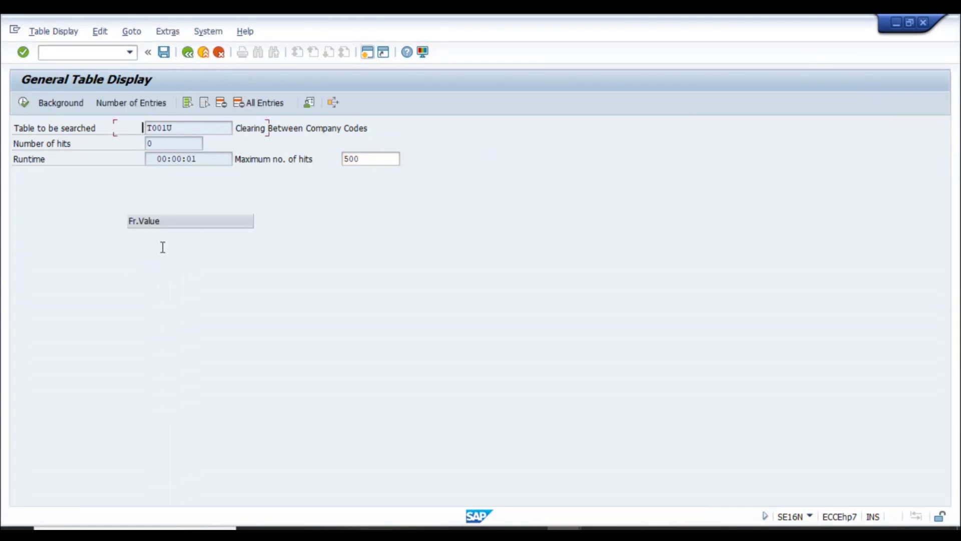
left_click(154, 252)
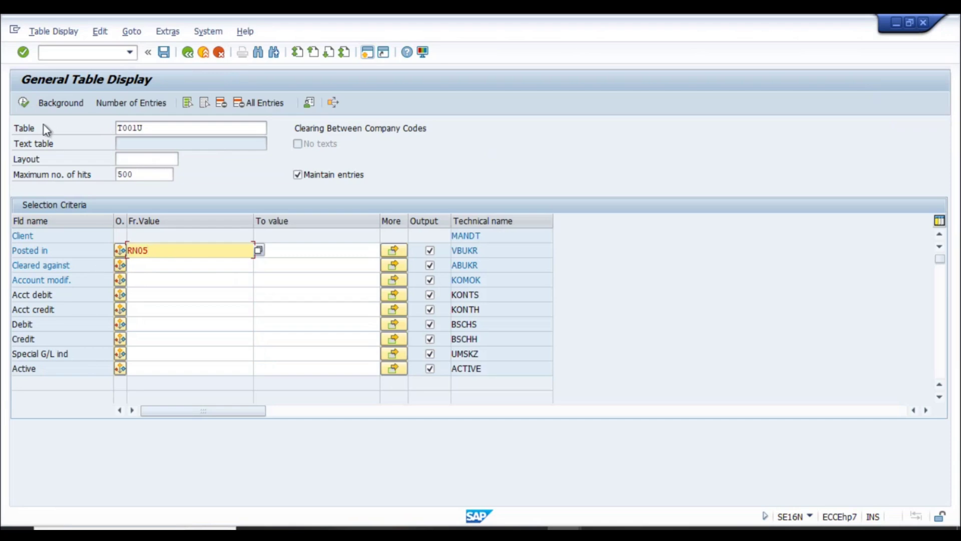
left_click(26, 105)
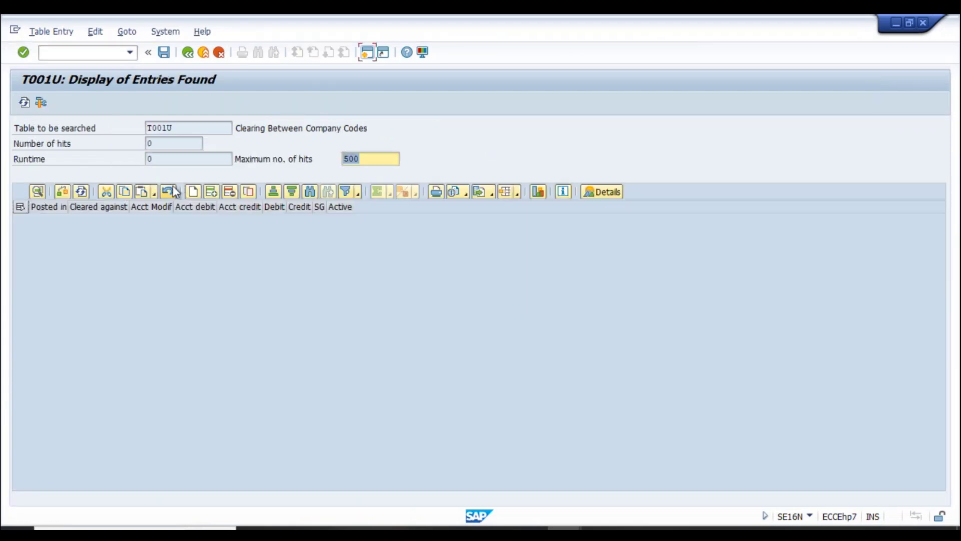
- Insert a new T001U row with Posted in RN05 and Cleared against RN01
left_click(193, 194)
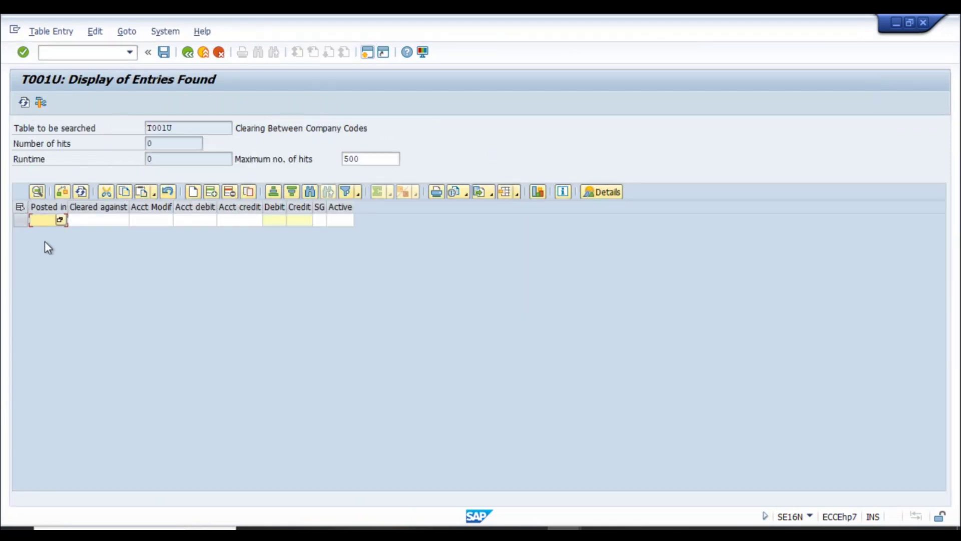
type("RN05")
key("Tab")
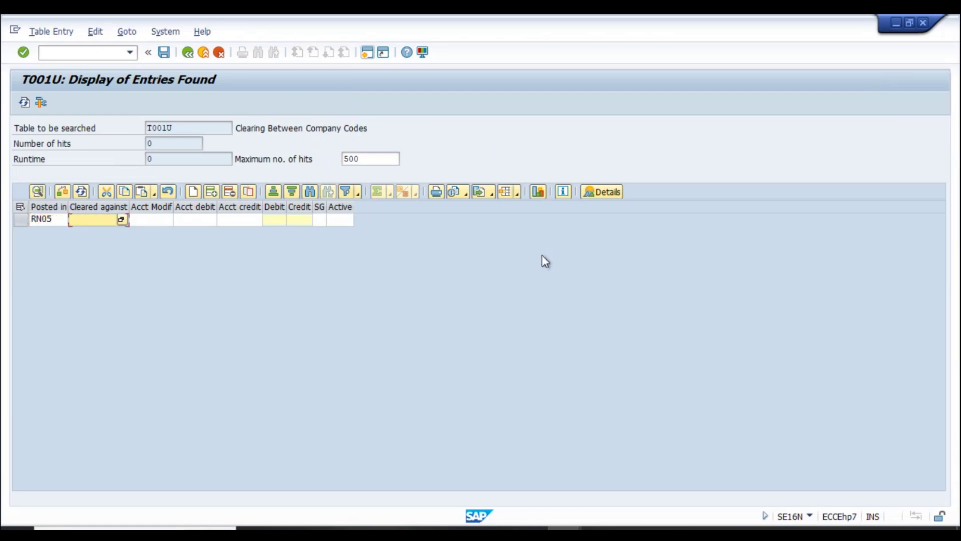
type("RN01")
key("Tab")
key("Tab")
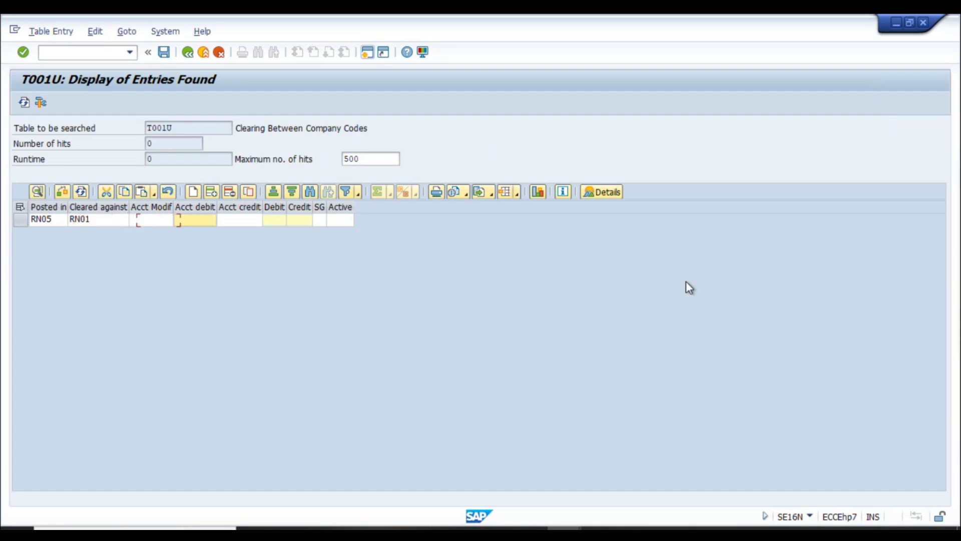
key("shift+Tab")
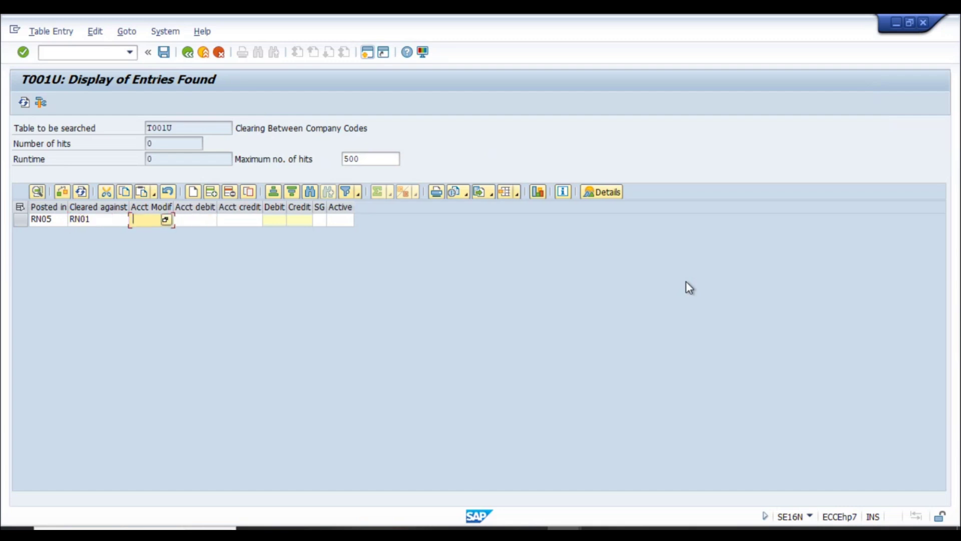
- Fill the new RN05 row with debit account 15100004, credit account 24100005, debit posting key 40 and credit posting key 50
key("Tab")
key("Tab")
key("Down")
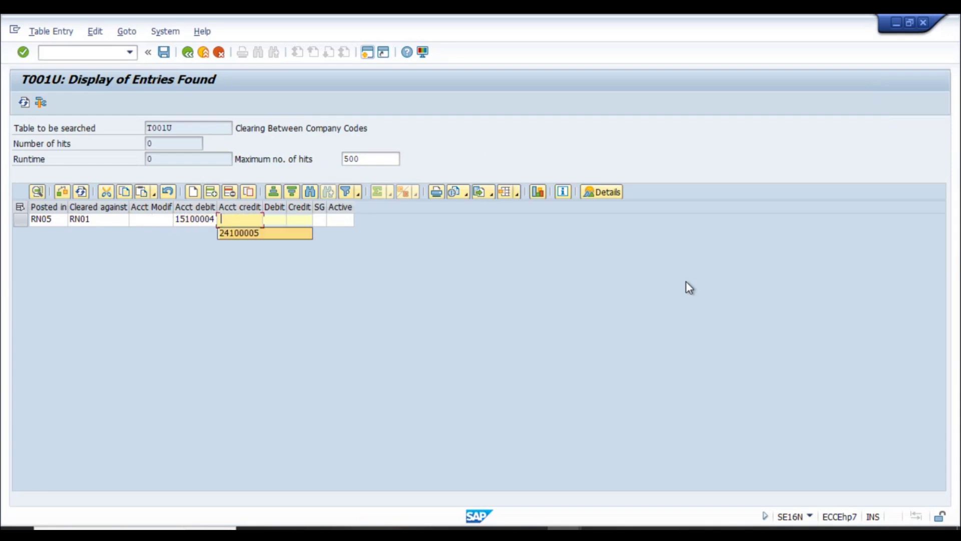
key("Tab")
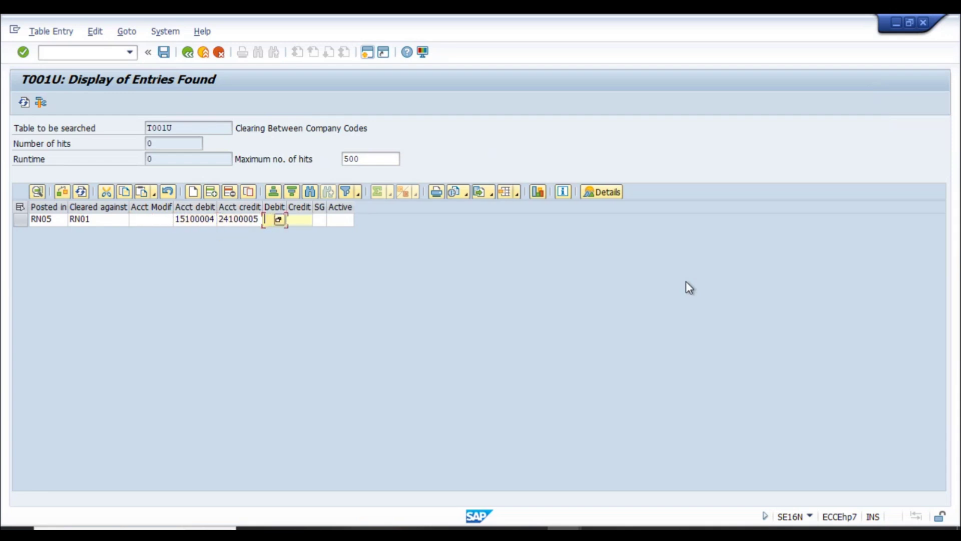
type("40")
key("Tab")
type("50")
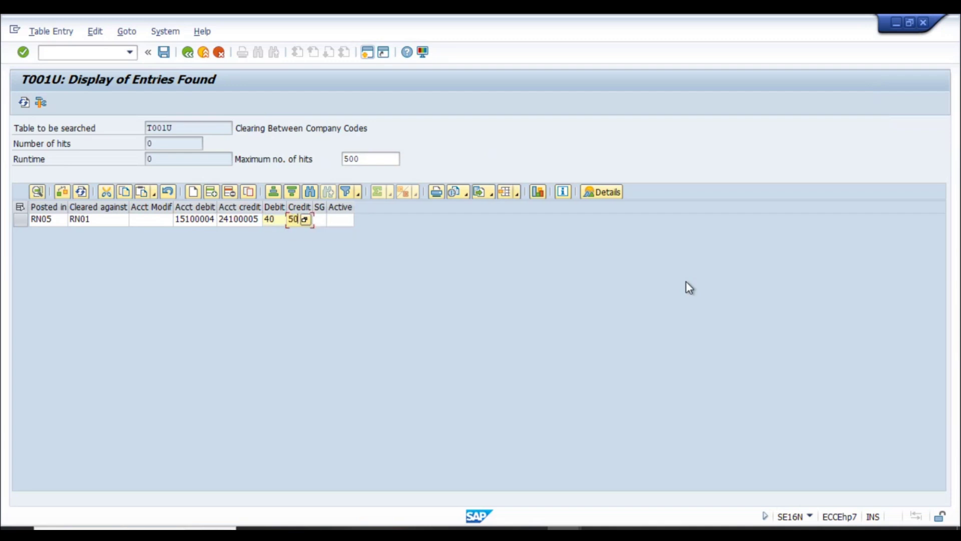
- Save the new T001U row for RN05 cleared against RN01 and close the change summary
key("Return")
left_click(163, 52)
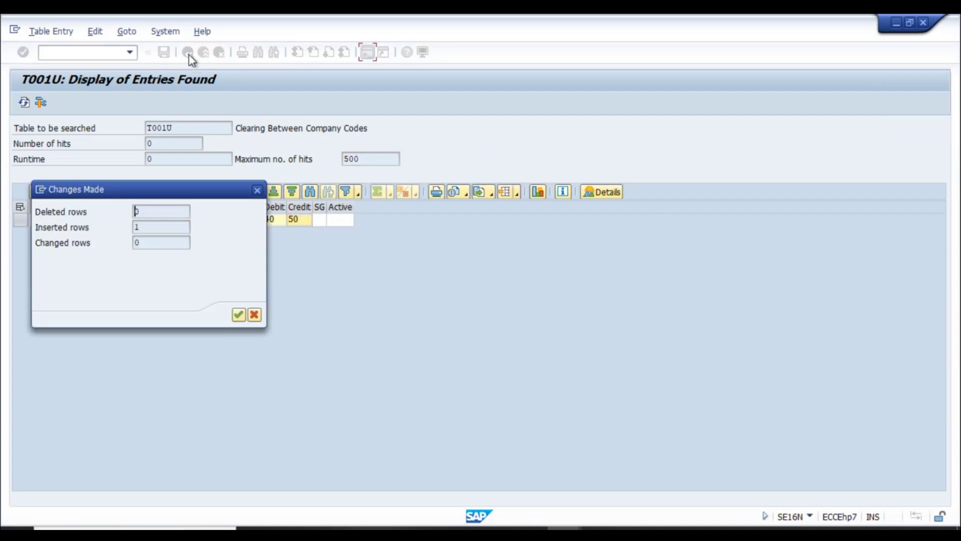
left_click(239, 314)
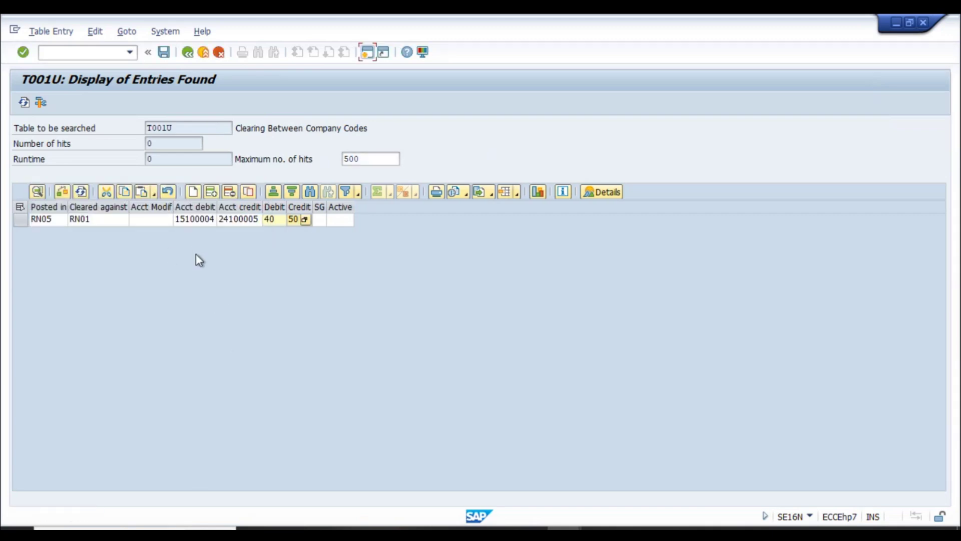
- Run transaction OBYA in the other session and display the clearing configuration between company codes RN01 and RN05
key("Down")
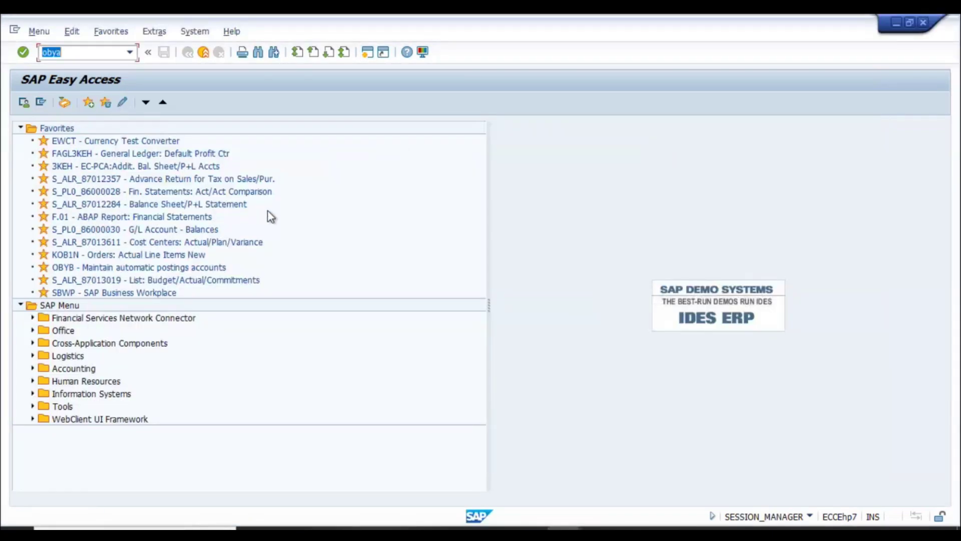
key("Return")
type("rn01")
key("Tab")
key("Down")
key("Return")
key("Return")
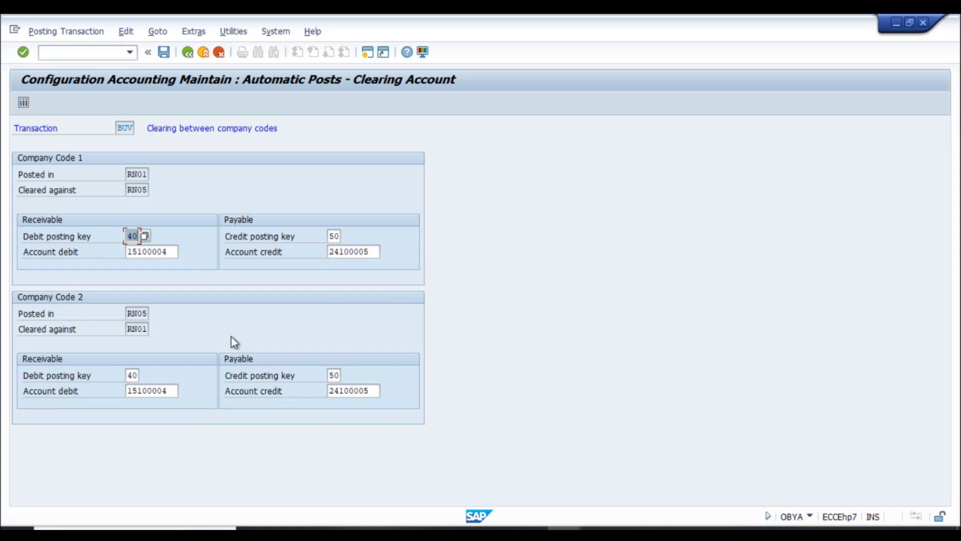
- Return to the T001U table session and rerun the selection with Posted in set to RN01
key("alt+Tab")
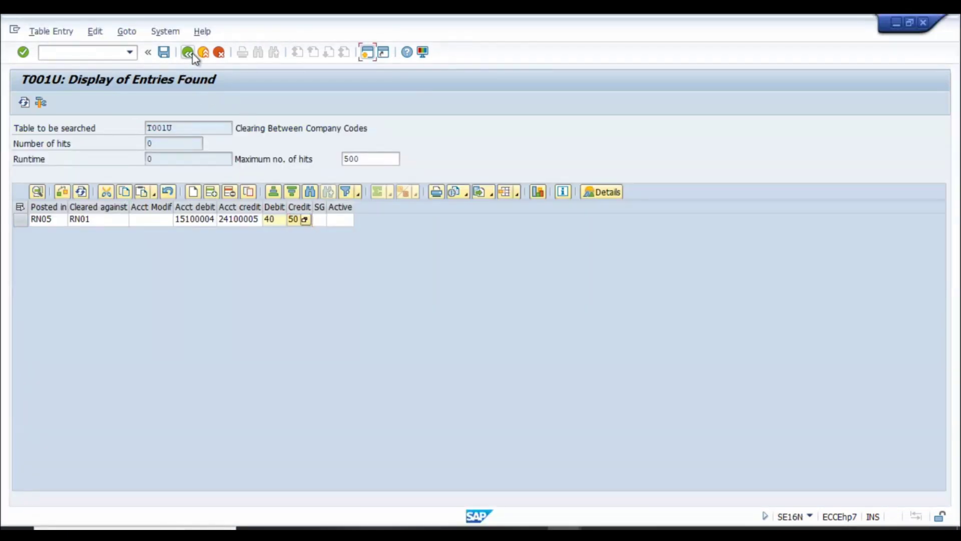
left_click(189, 53)
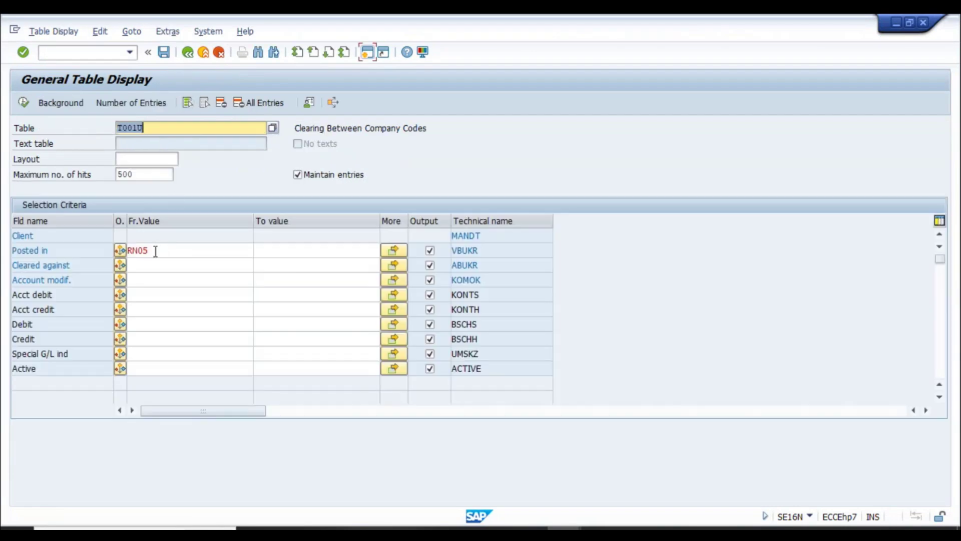
left_click_drag(155, 251, 143, 251)
type("1")
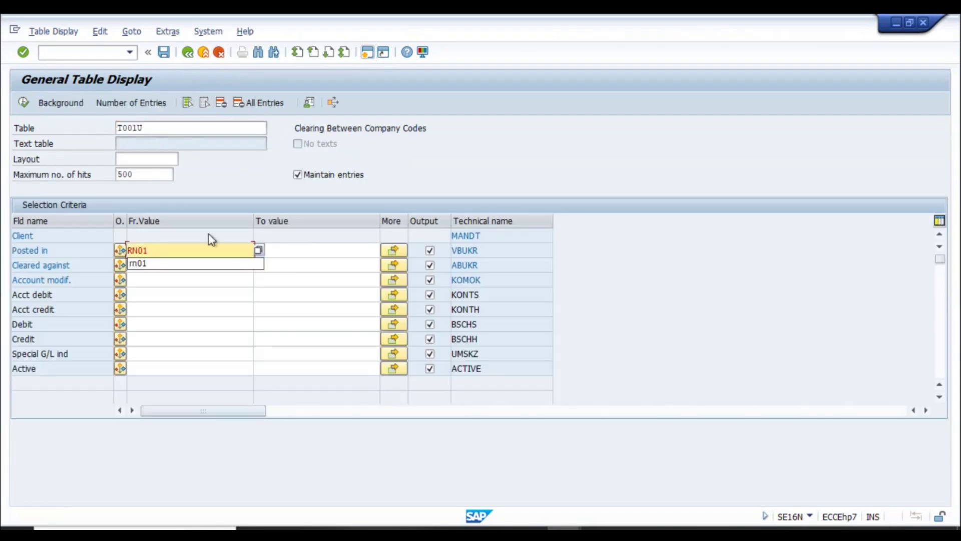
left_click(24, 102)
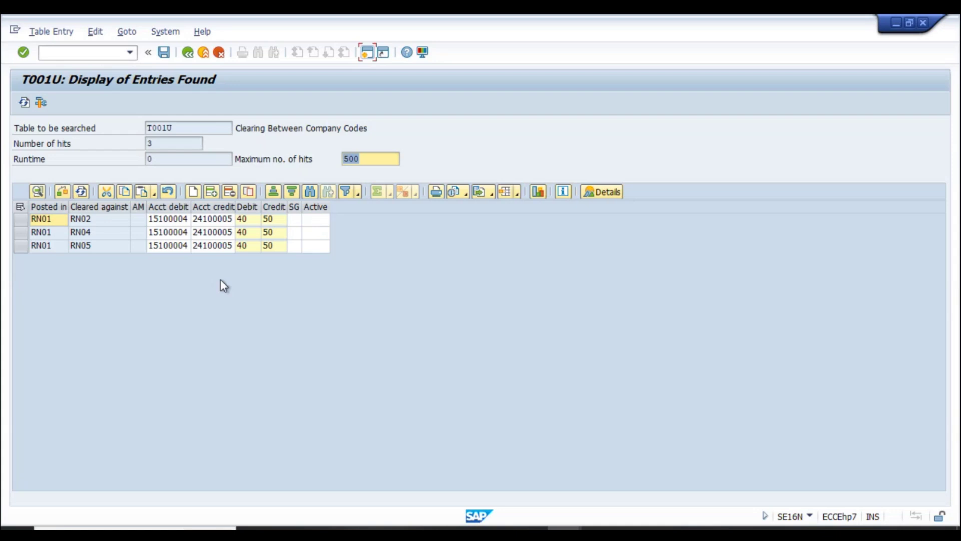
- Compare the RN01 entries in T001U with the clearing account configuration in OBYA
key("alt+Tab")
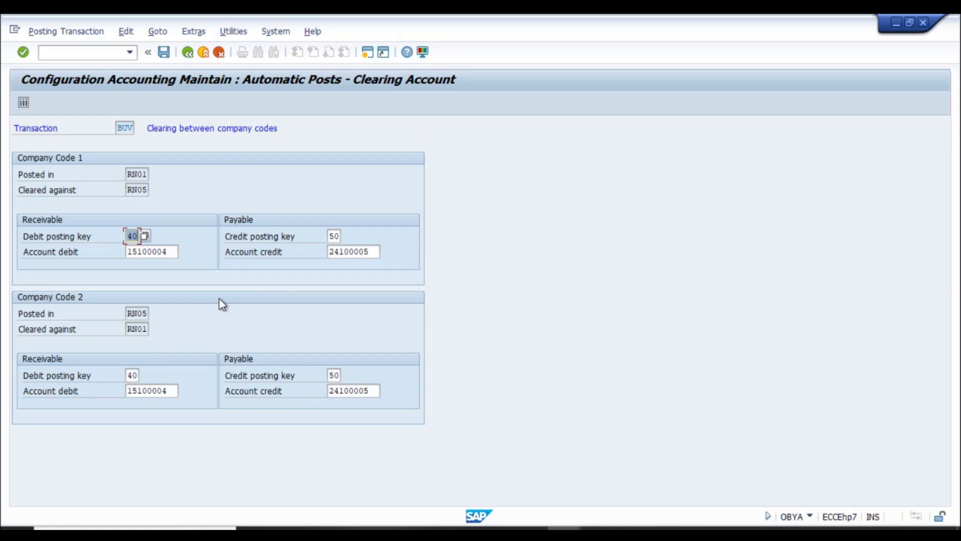
key("alt+Tab")
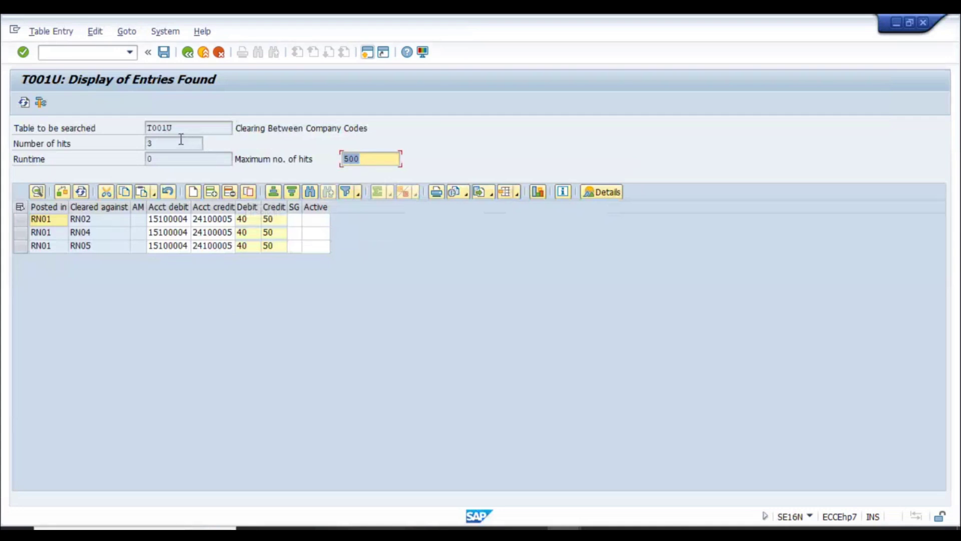
left_click_drag(178, 131, 138, 132)
left_click(135, 126)
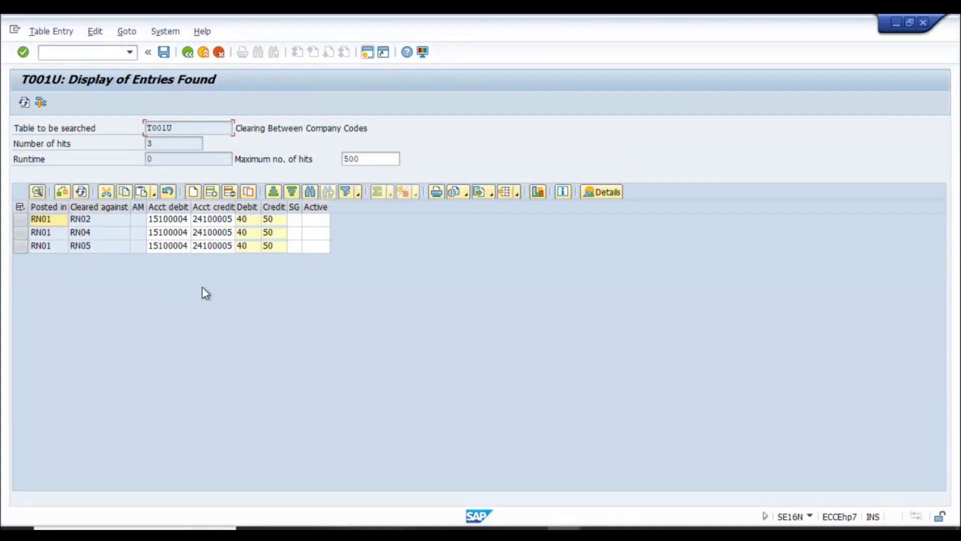
- Switch to the Excel workbook and enter the note "Table for intercompany settings: T001U" in cell A3925
left_click(530, 533)
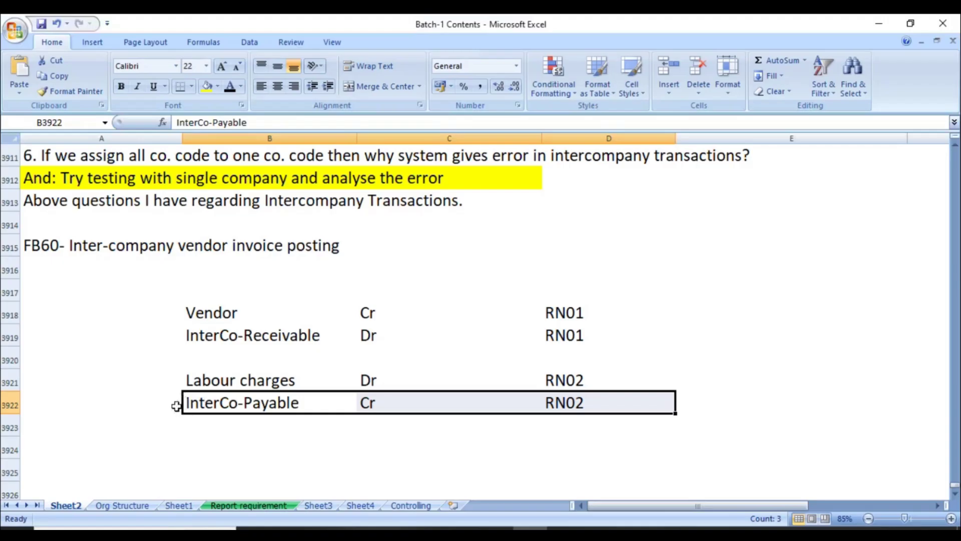
left_click(198, 456)
scroll(183, 440, "down", 3)
left_click(170, 273)
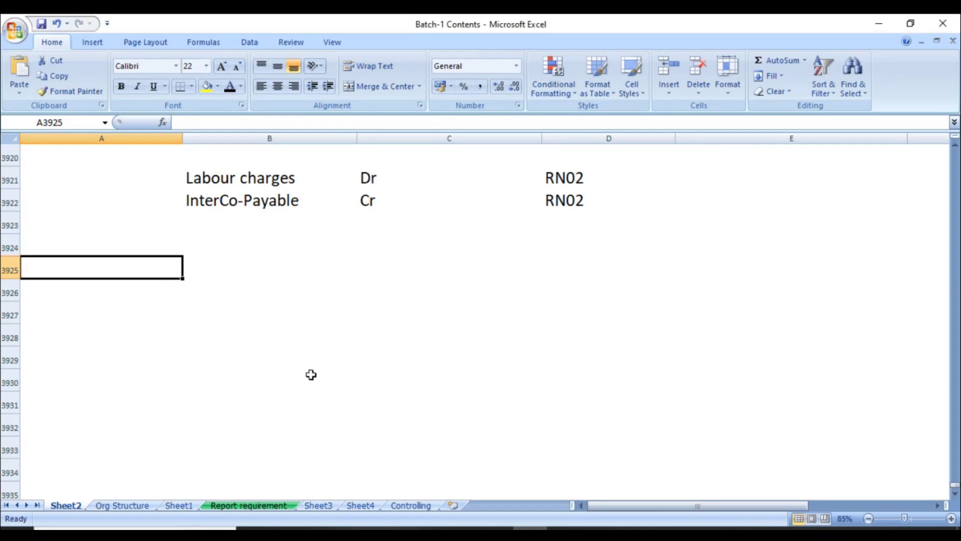
type("Tab")
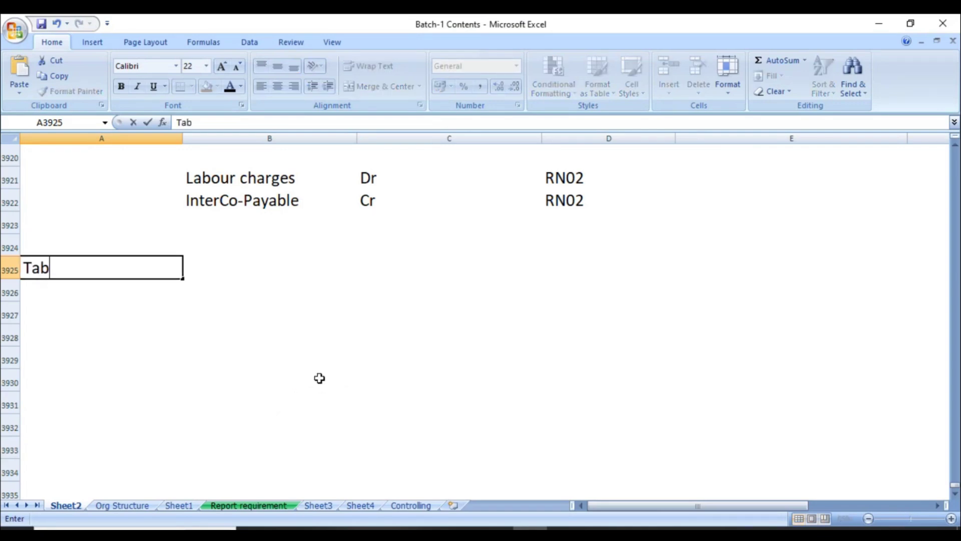
type("le for int")
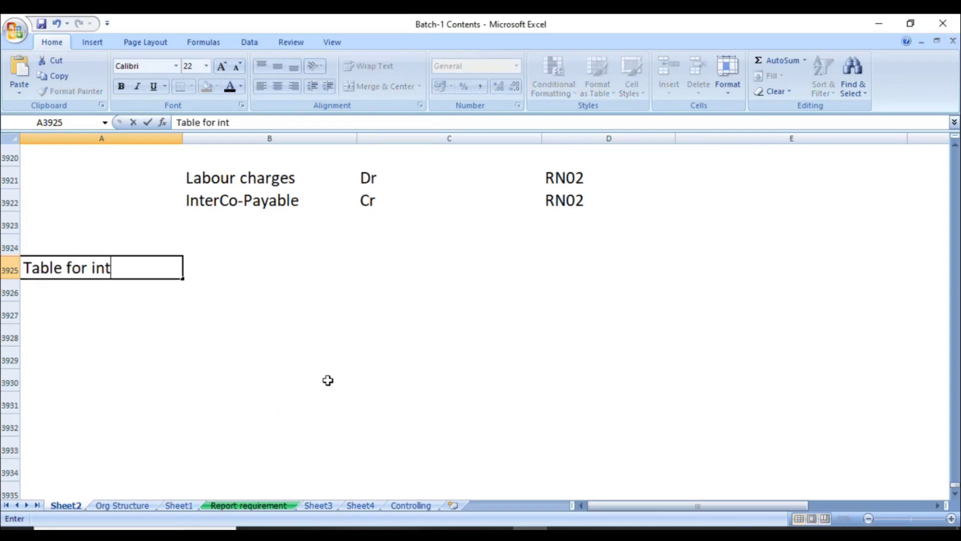
type("ercompany s")
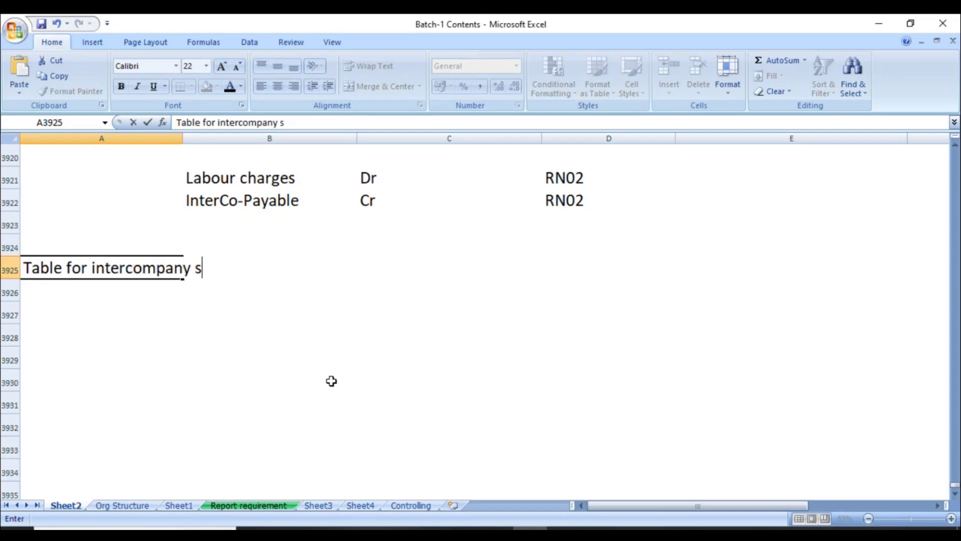
type("ettings: T001U")
key("Return")
key("Return")
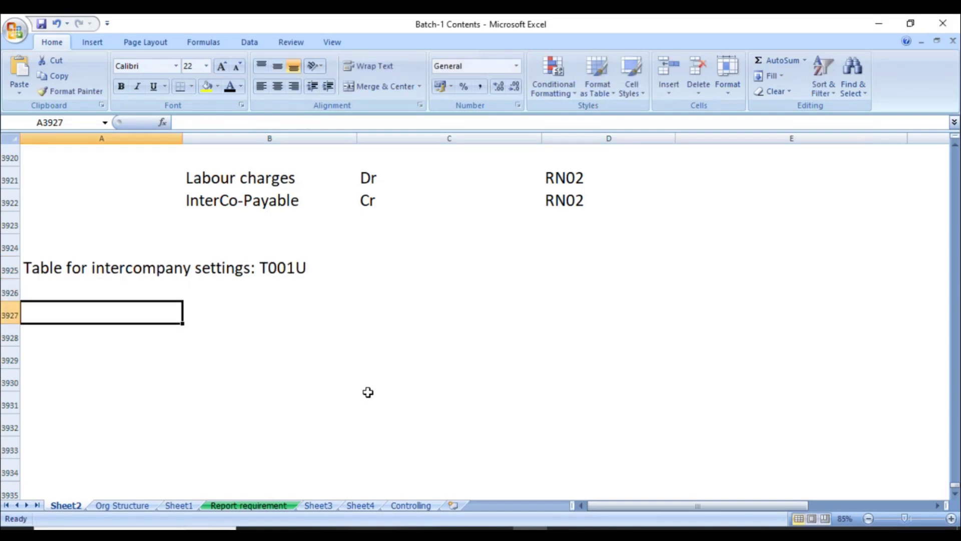
- Switch back to SAP, select all listed T001U entries and confirm transporting them
key("alt+Tab")
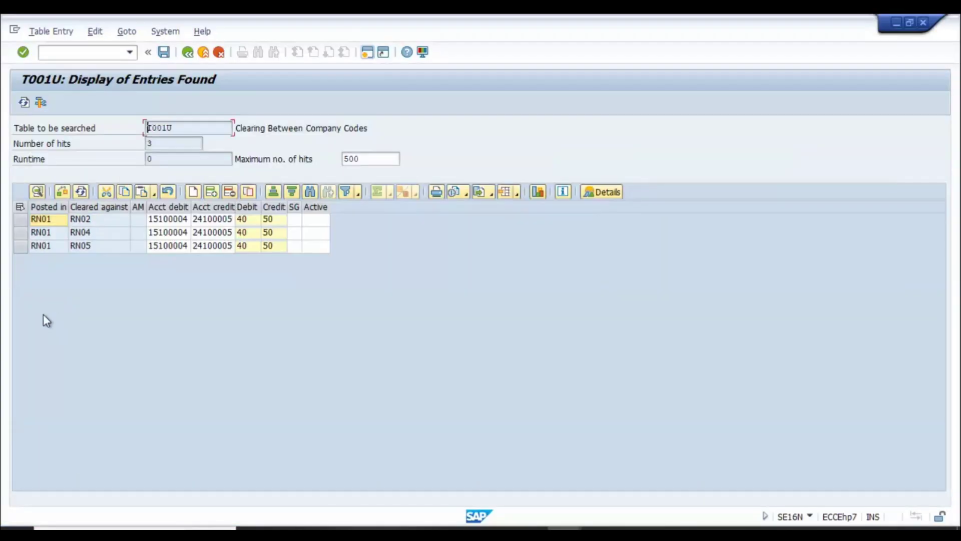
left_click(19, 207)
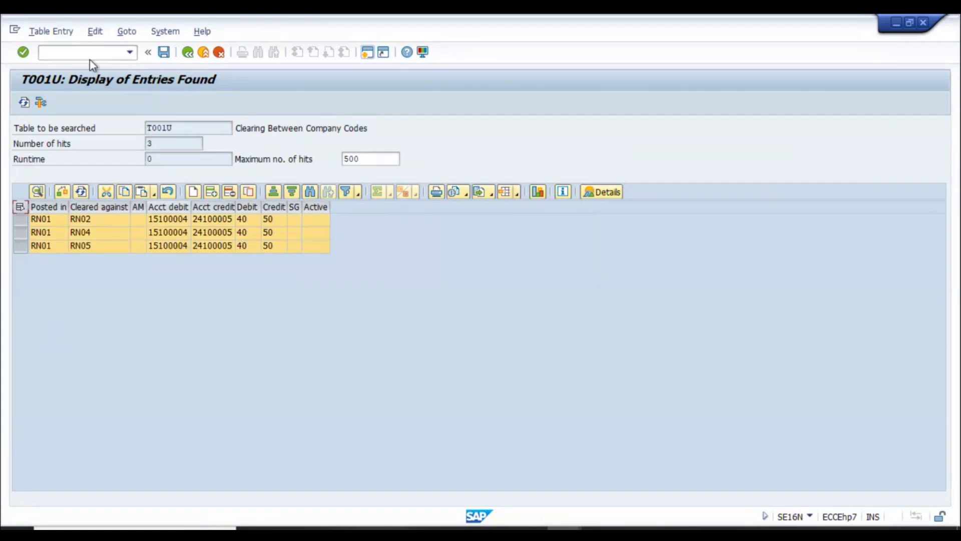
left_click(40, 31)
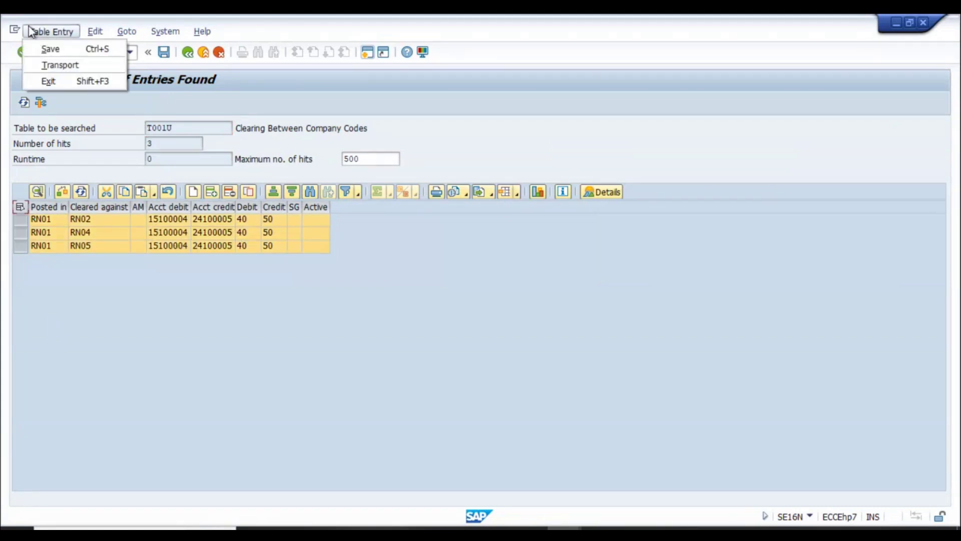
left_click(56, 64)
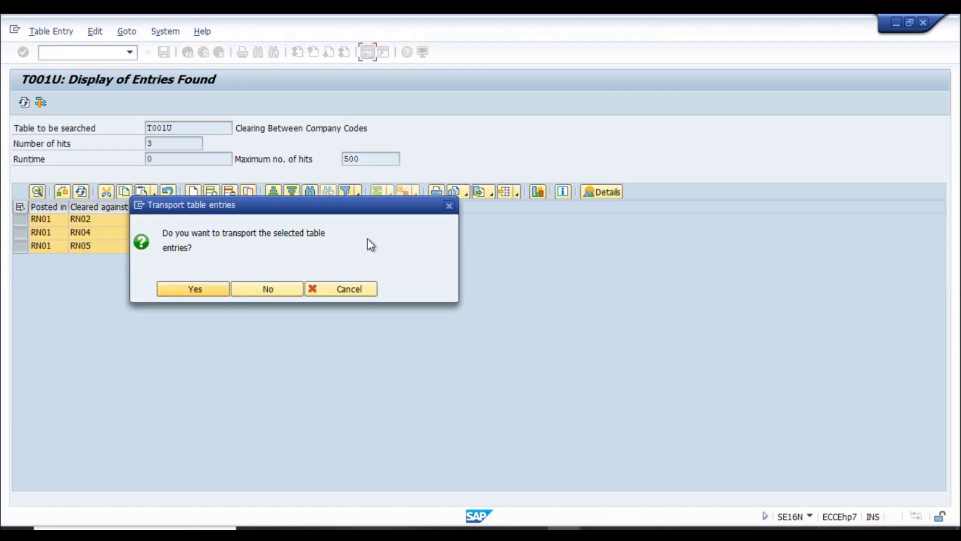
left_click(194, 289)
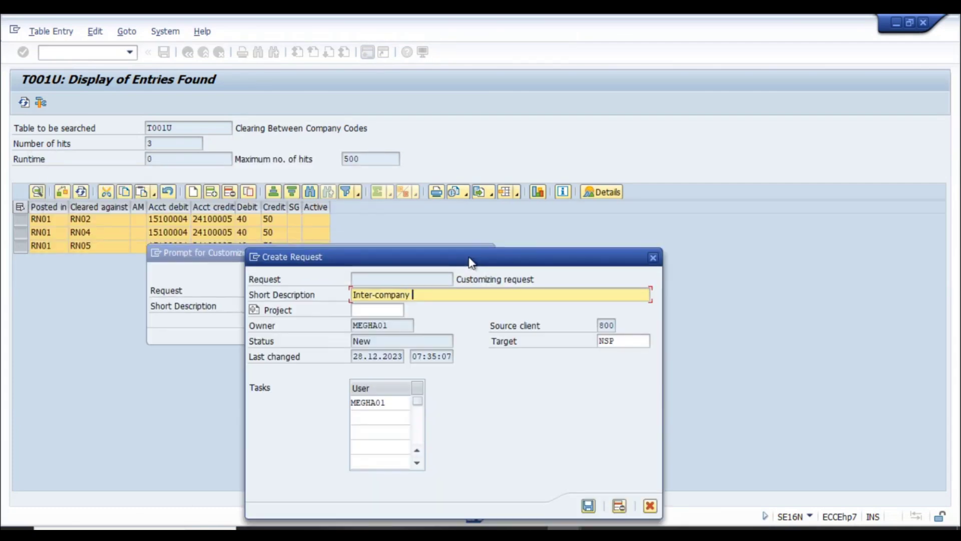
- Create a customizing request with the short description "Inter-company config" and assign the selected table entries to it
type("config")
left_click(589, 505)
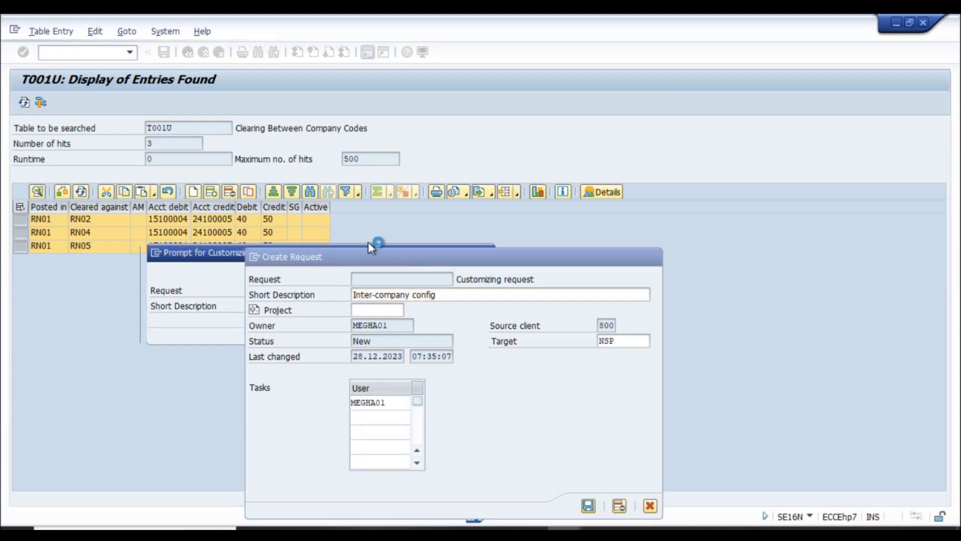
left_click(353, 331)
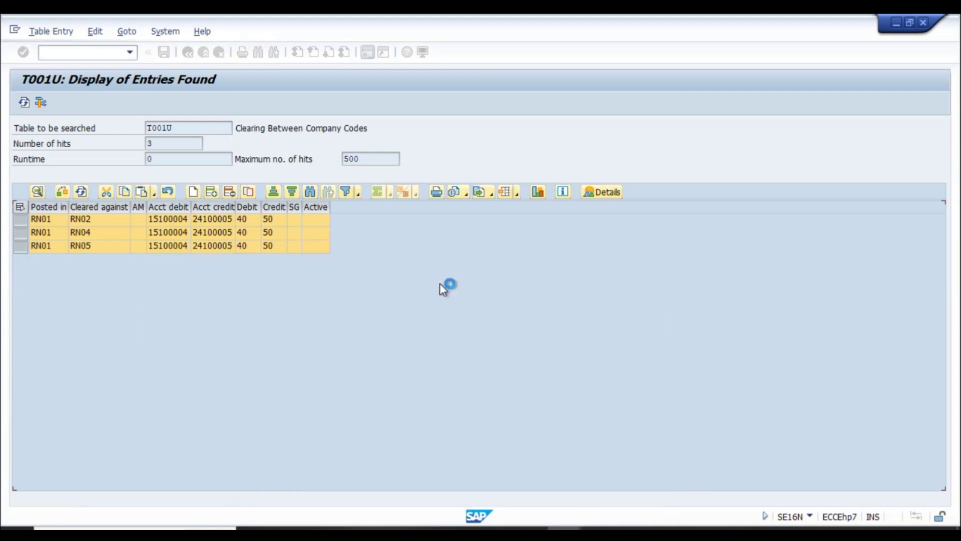